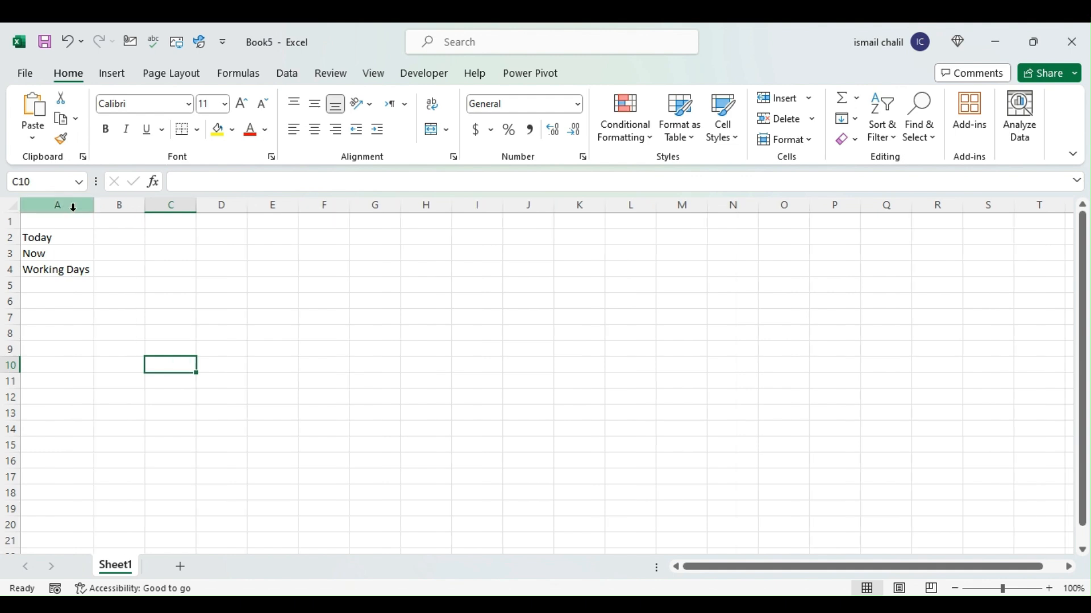
Enter the formula =TODAY() in cell B2 beside the Today label
click(106, 240)
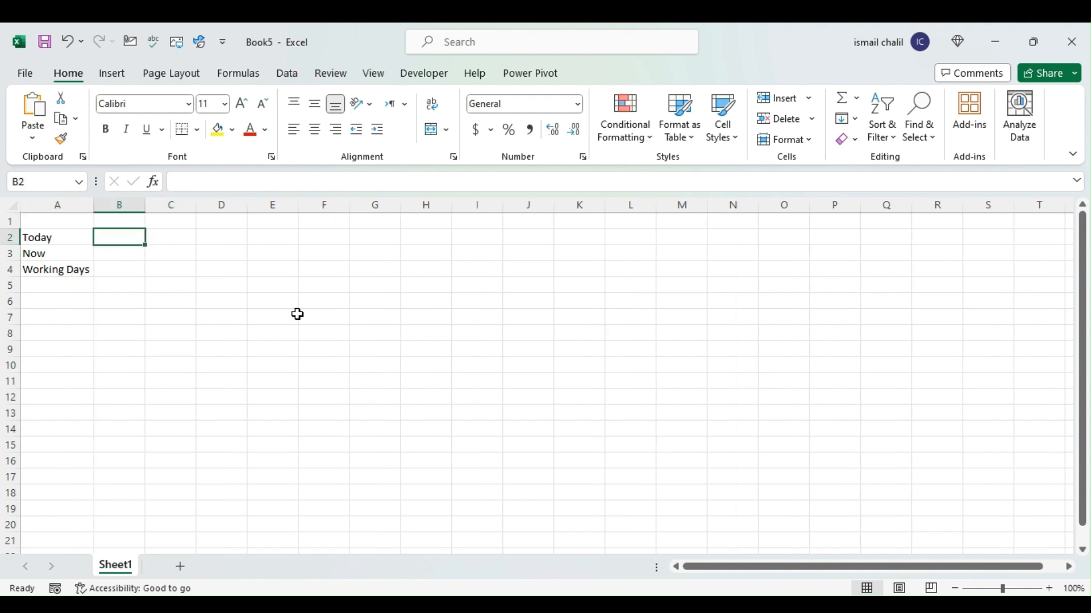
text(=toda)
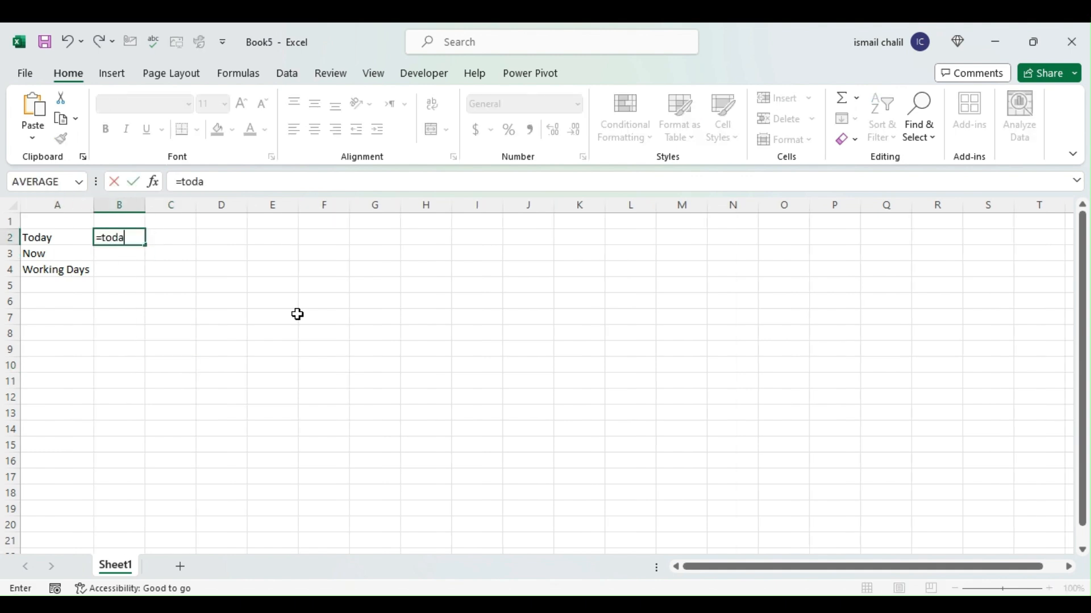
key(Tab)
text())
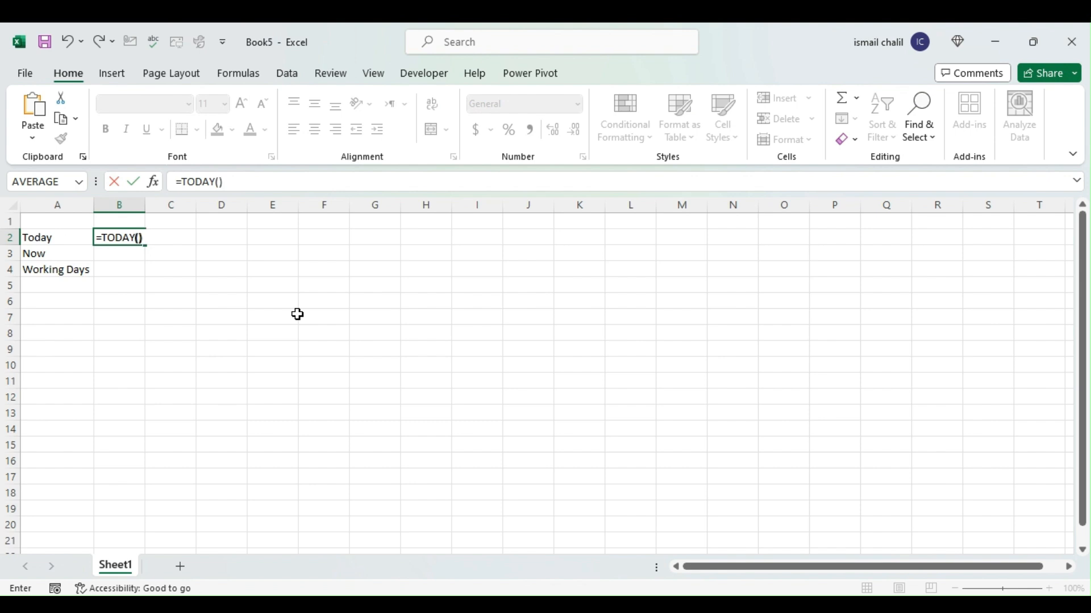
key(Return)
key(Up)
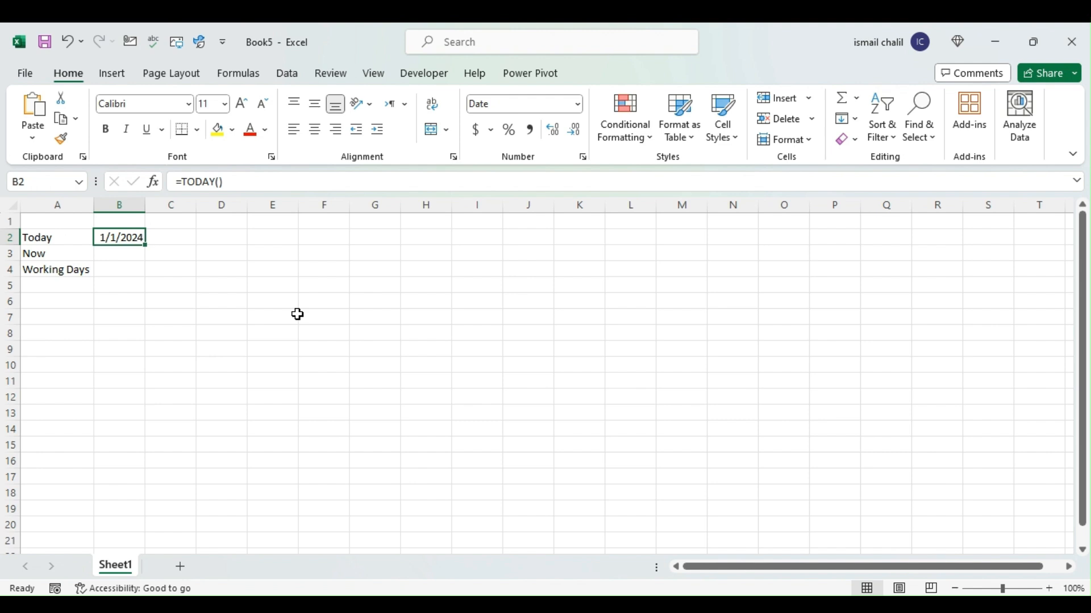
Apply the custom date format dd-mmm-yyy to cell B2
right_click(111, 239)
click(188, 491)
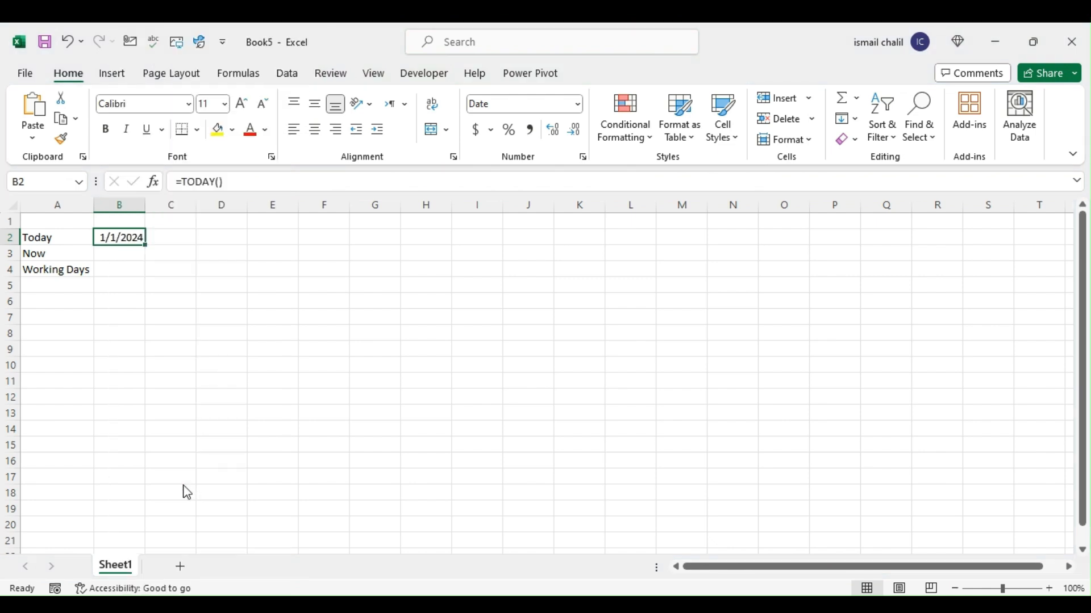
drag(204, 221, 593, 119)
click(554, 286)
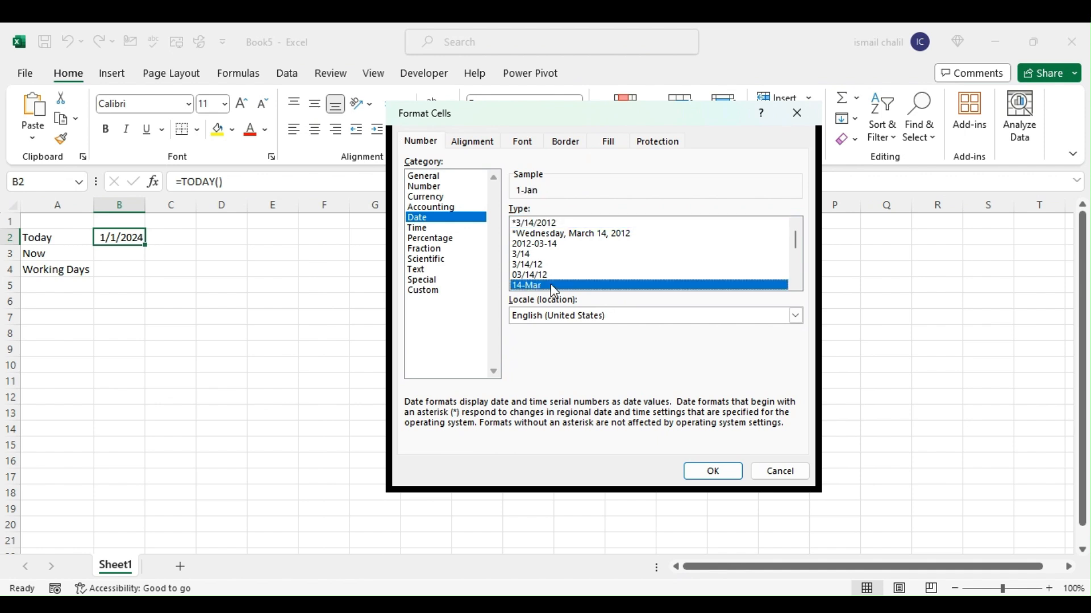
click(424, 290)
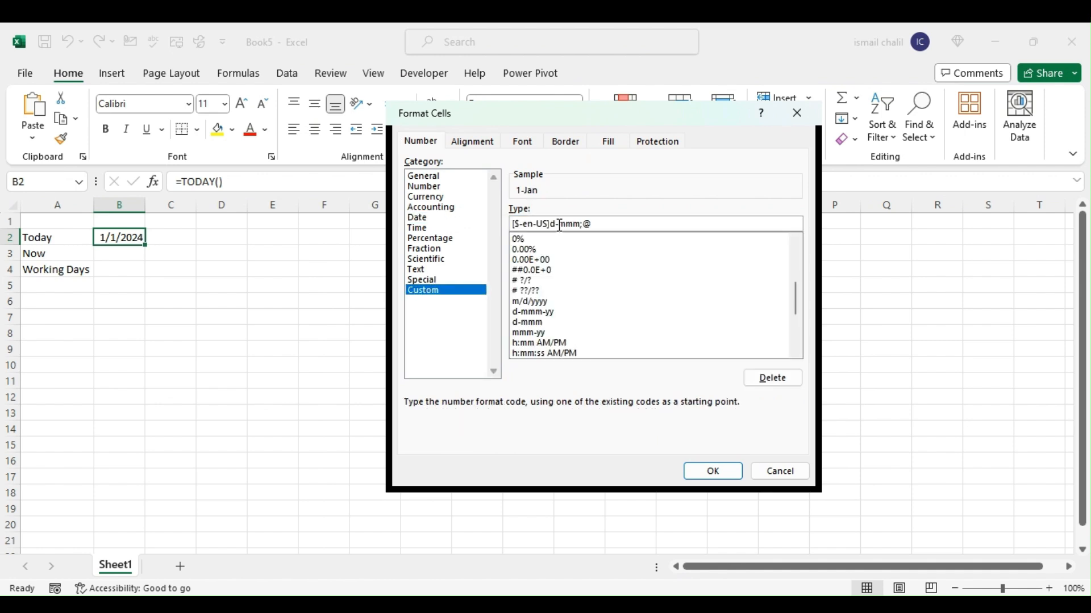
drag(606, 223, 470, 221)
text(d)
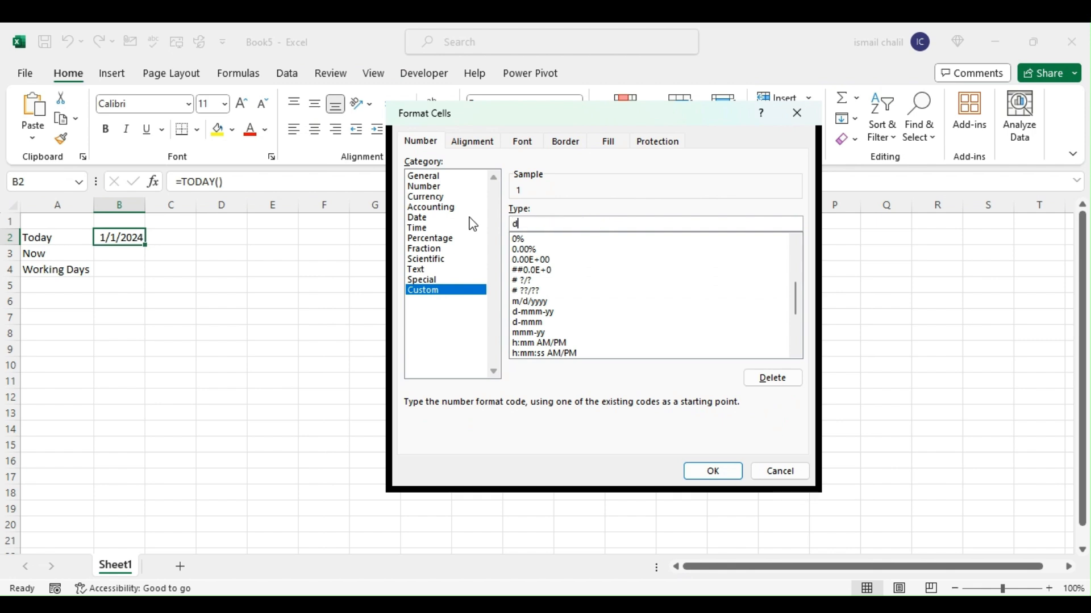
text(d-mmm-yyy)
click(723, 472)
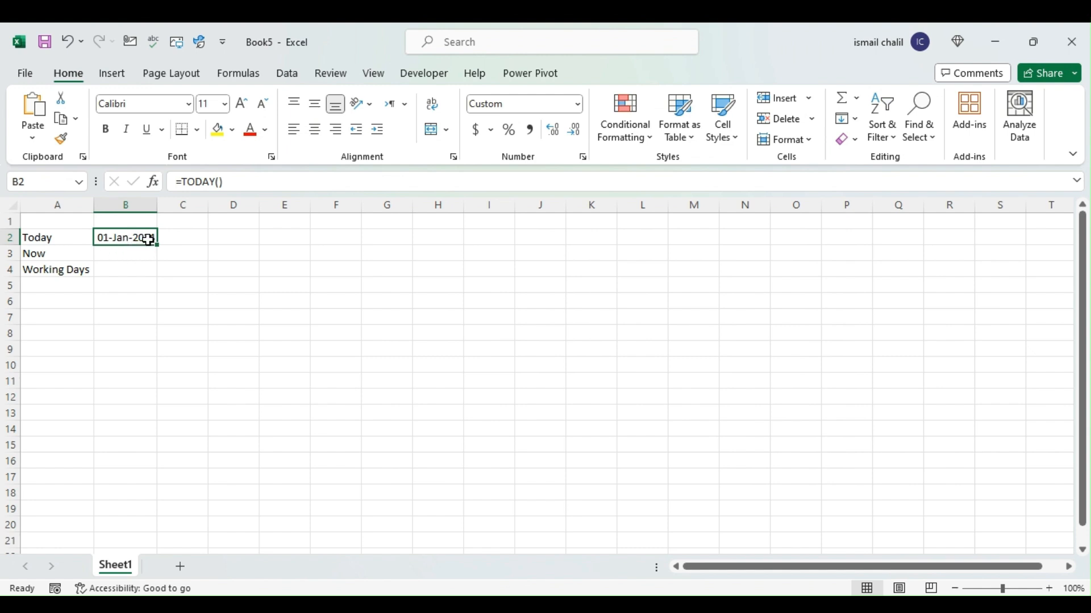
Insert the current date as a static value in cell C2
click(182, 238)
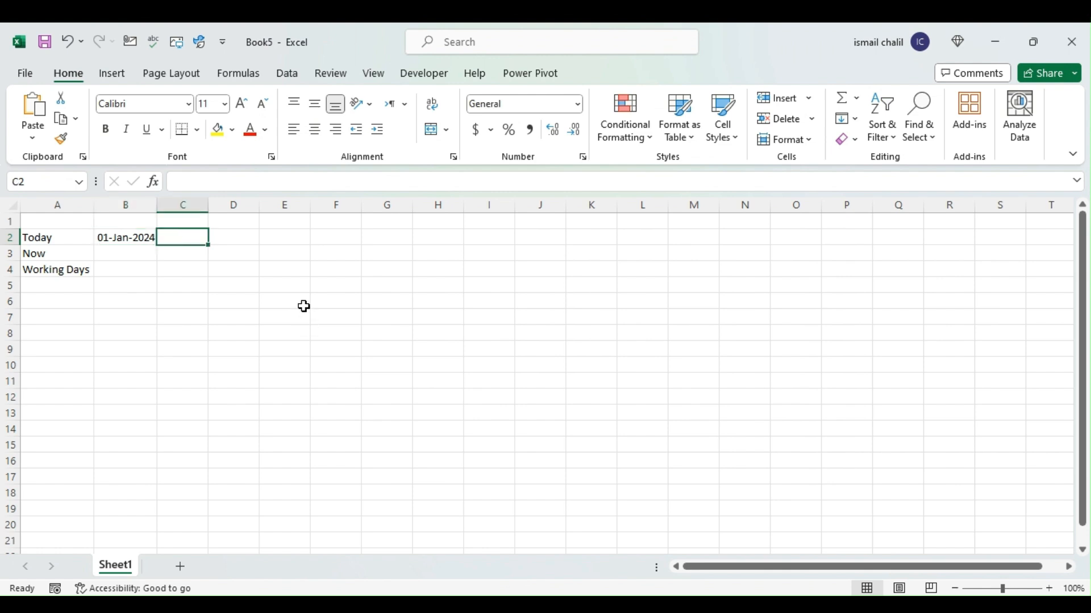
key(ctrl+semicolon)
key(Return)
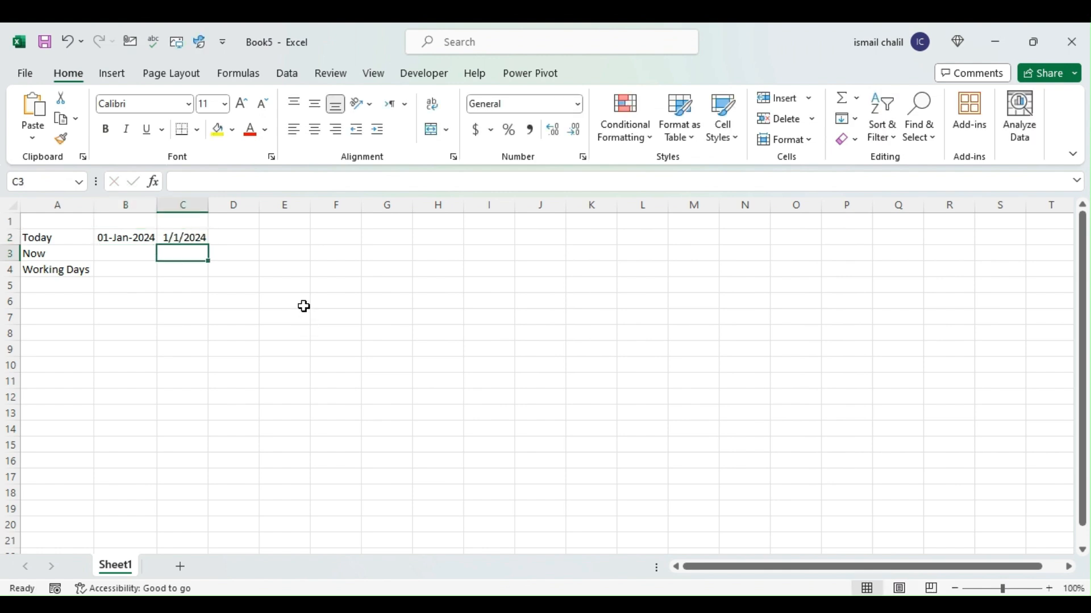
click(183, 236)
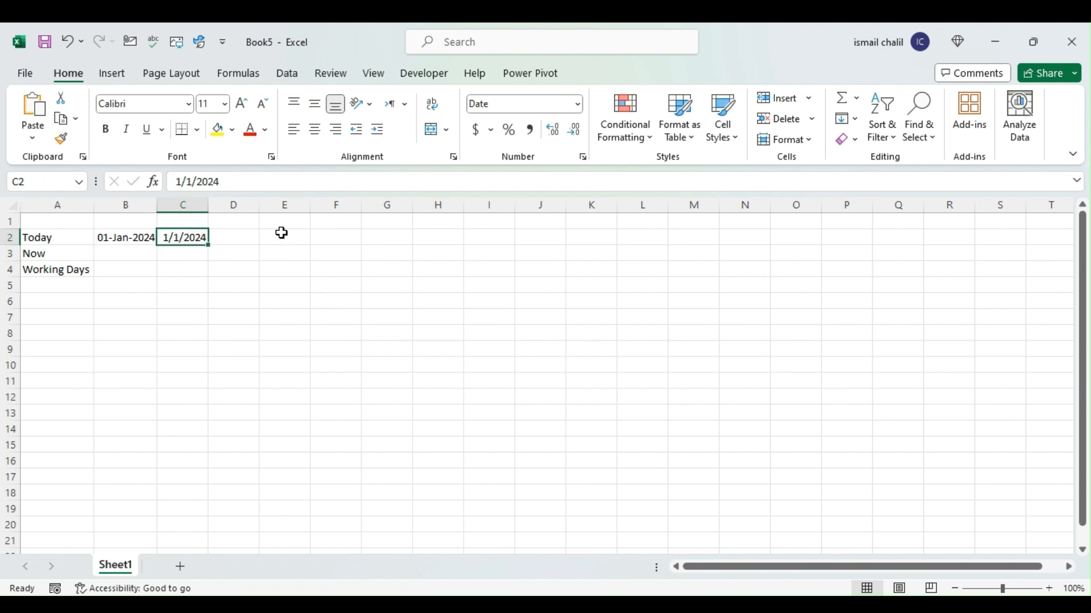
Copy the date formatting from B2 onto C2 and autofit the width of column C
click(132, 238)
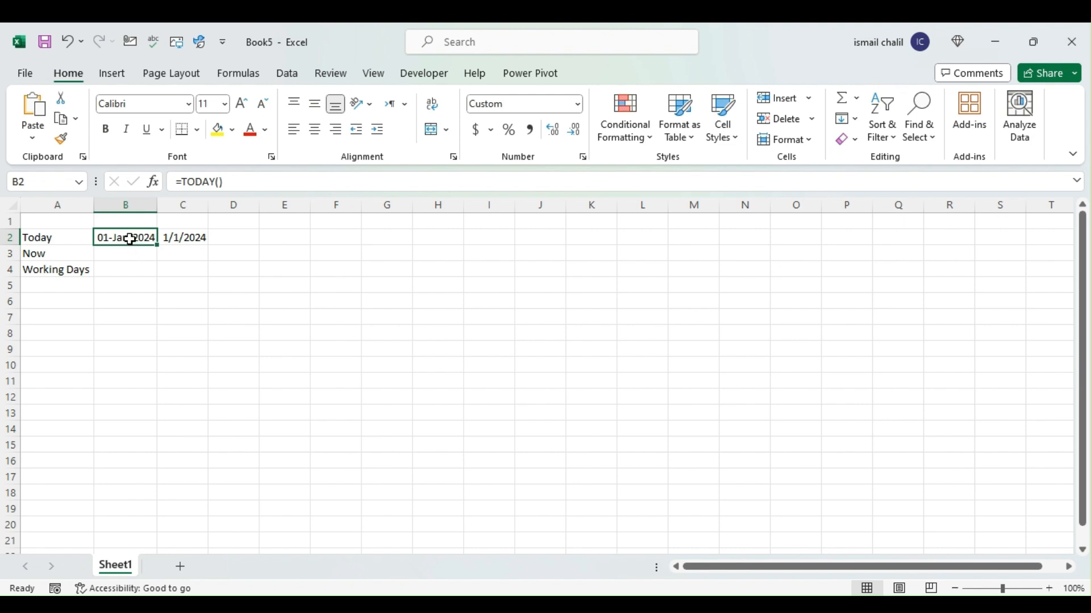
click(62, 140)
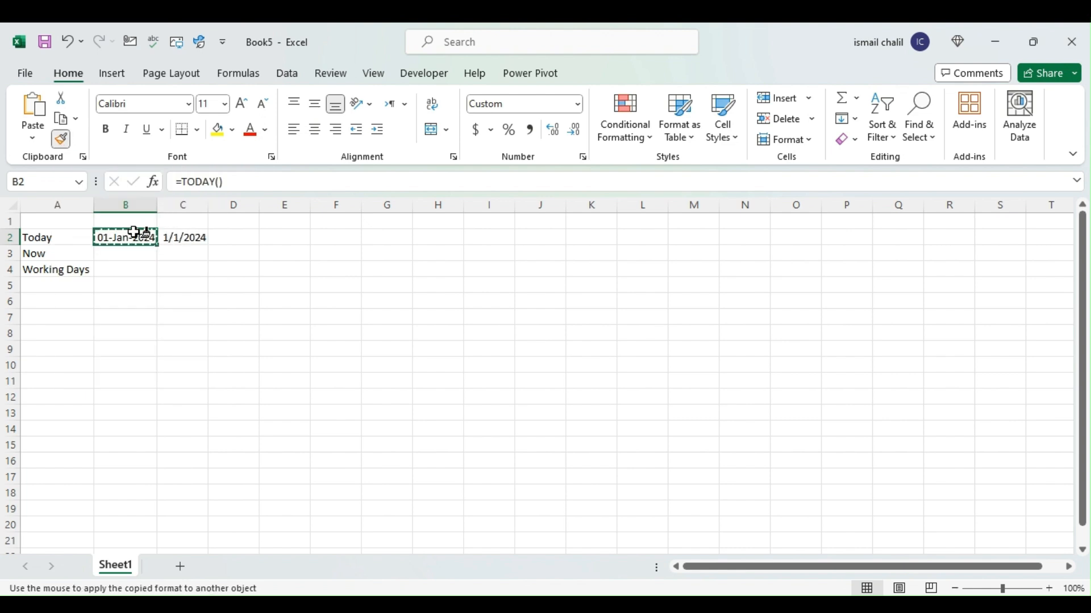
click(181, 241)
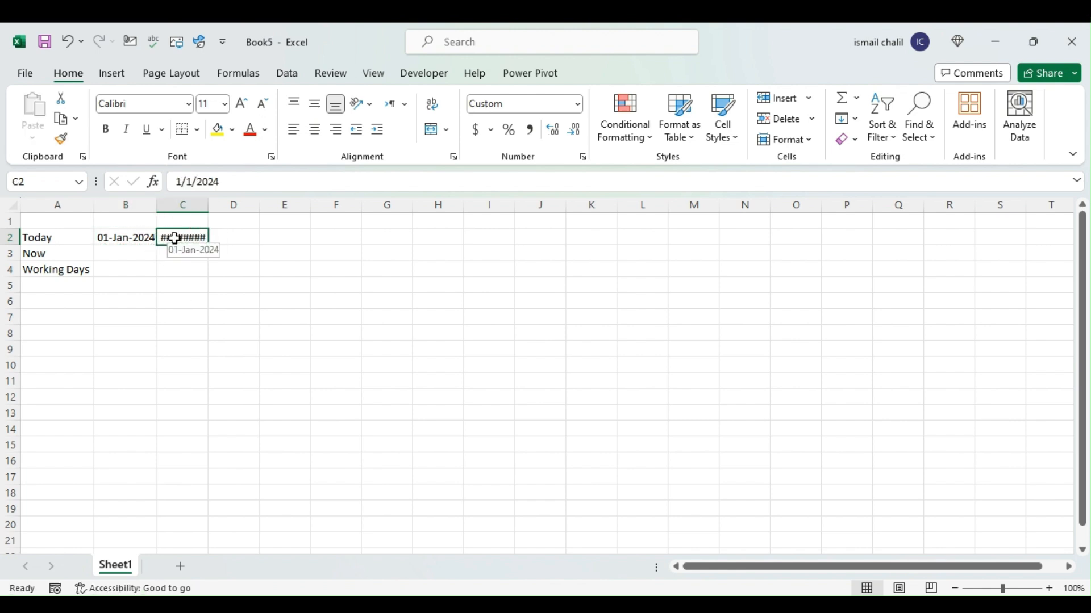
double_click(207, 207)
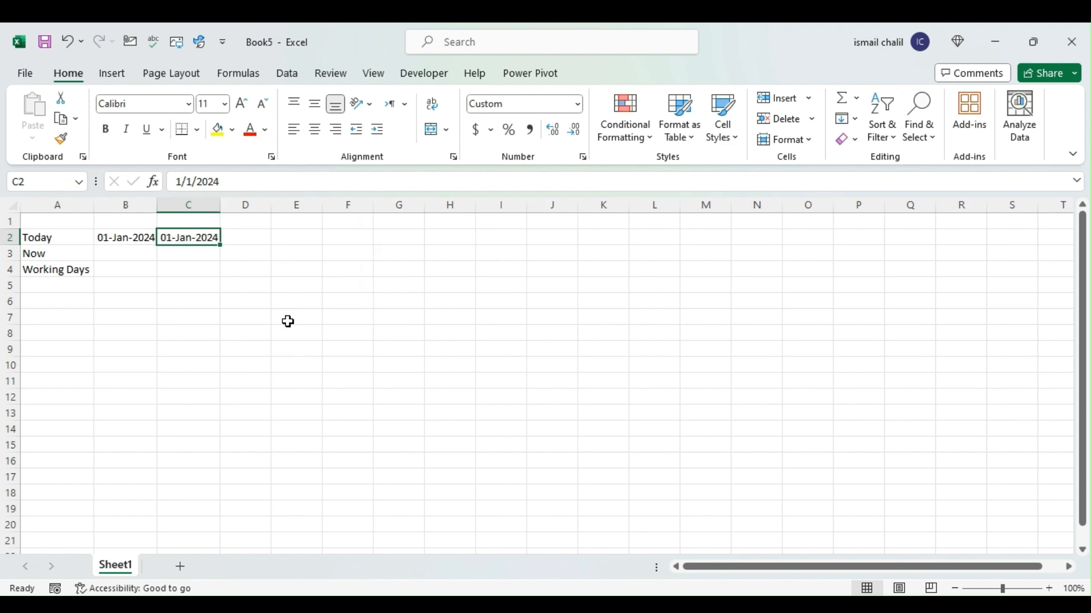
Compare the contents of B2 and C2, and enter the formula =NOW() in cell B3
click(113, 254)
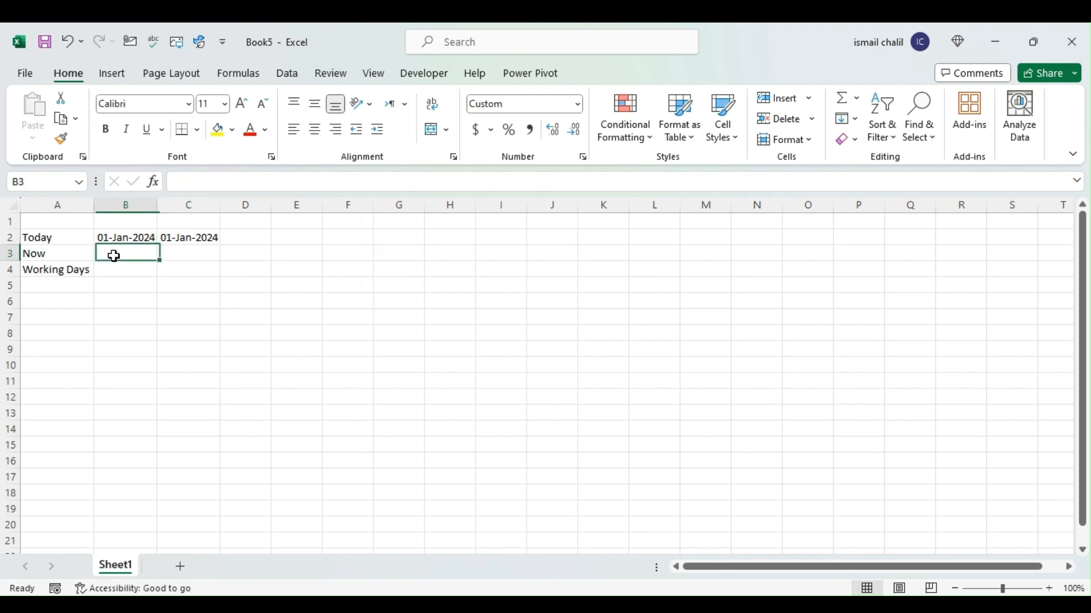
click(138, 234)
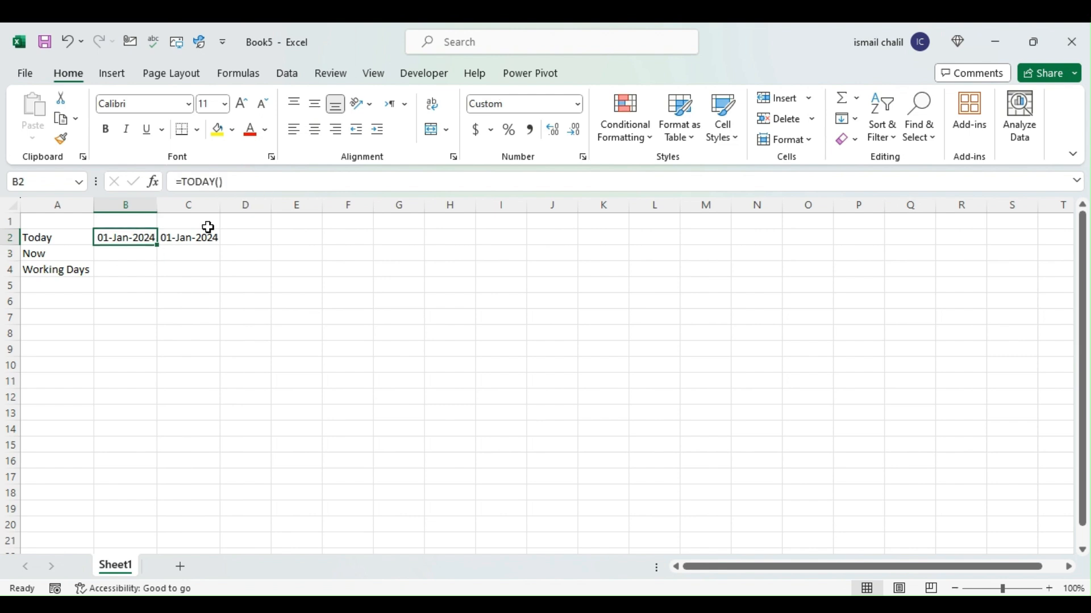
click(192, 236)
click(121, 239)
click(121, 256)
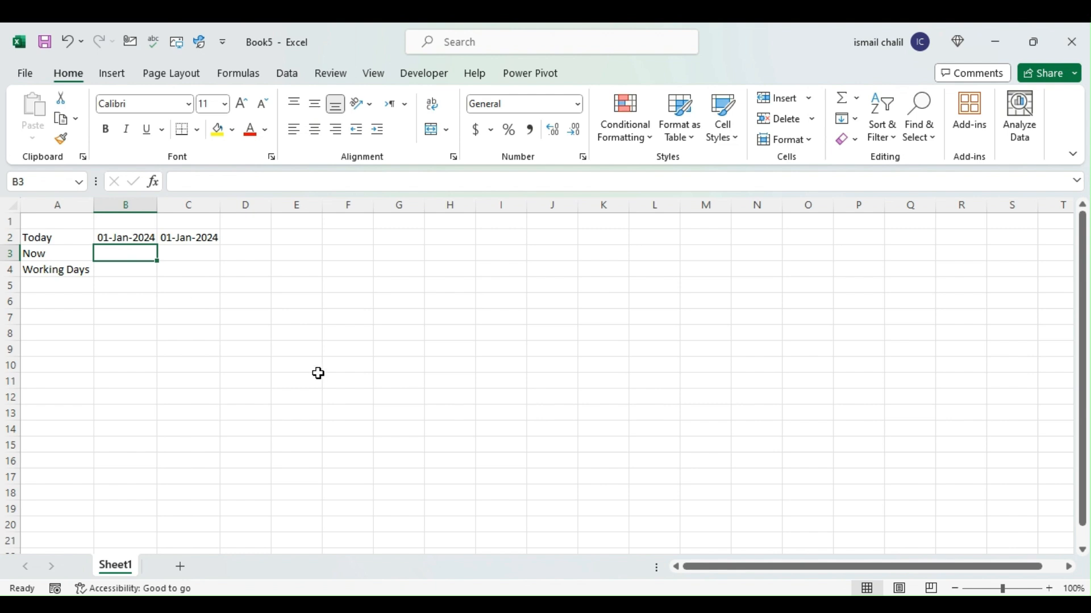
text(=now())
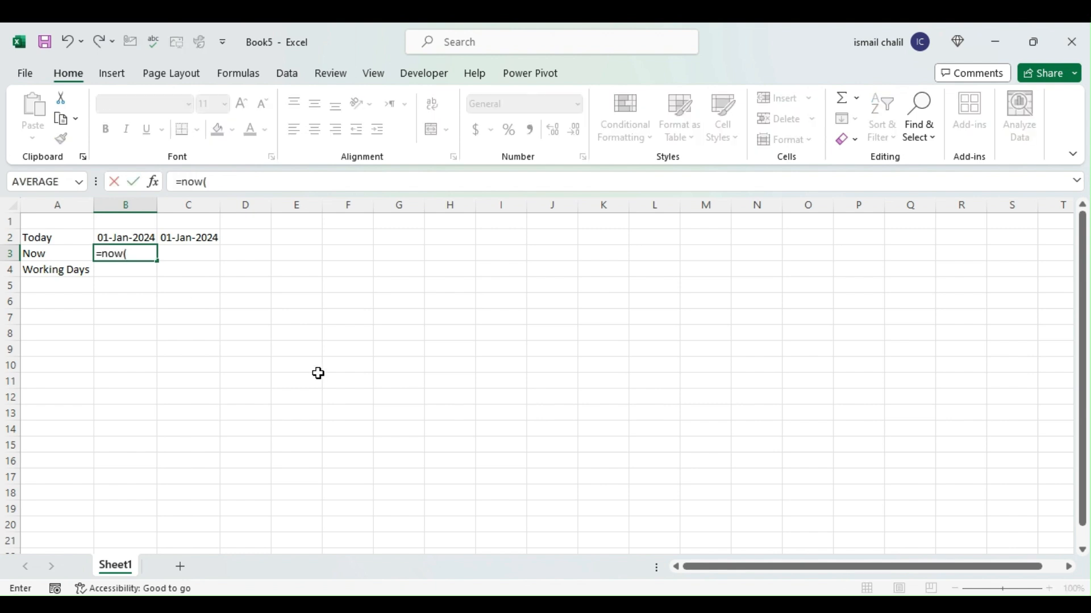
key(Return)
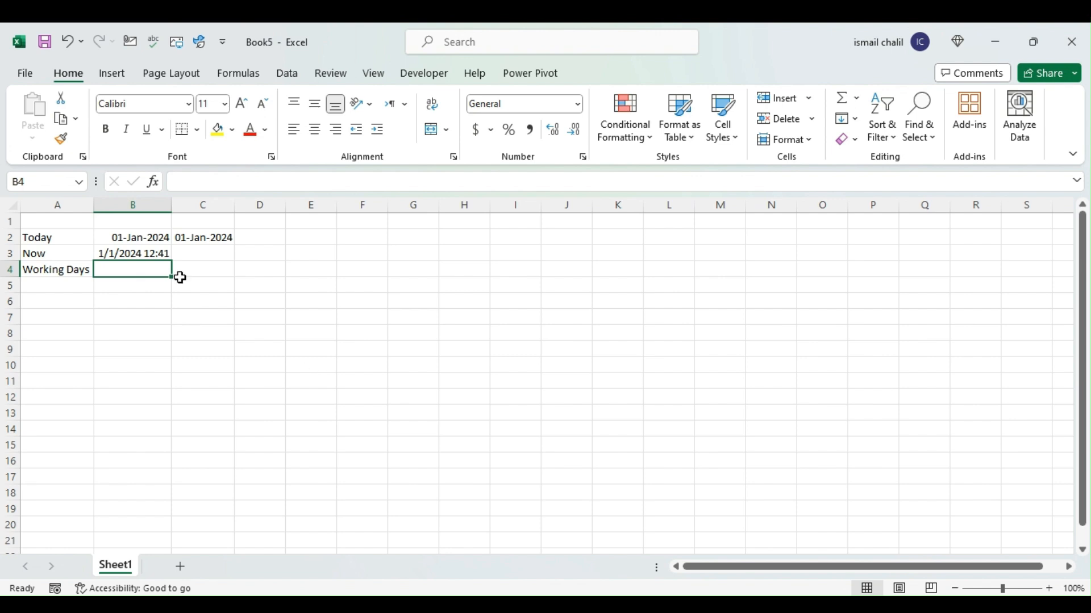
click(139, 253)
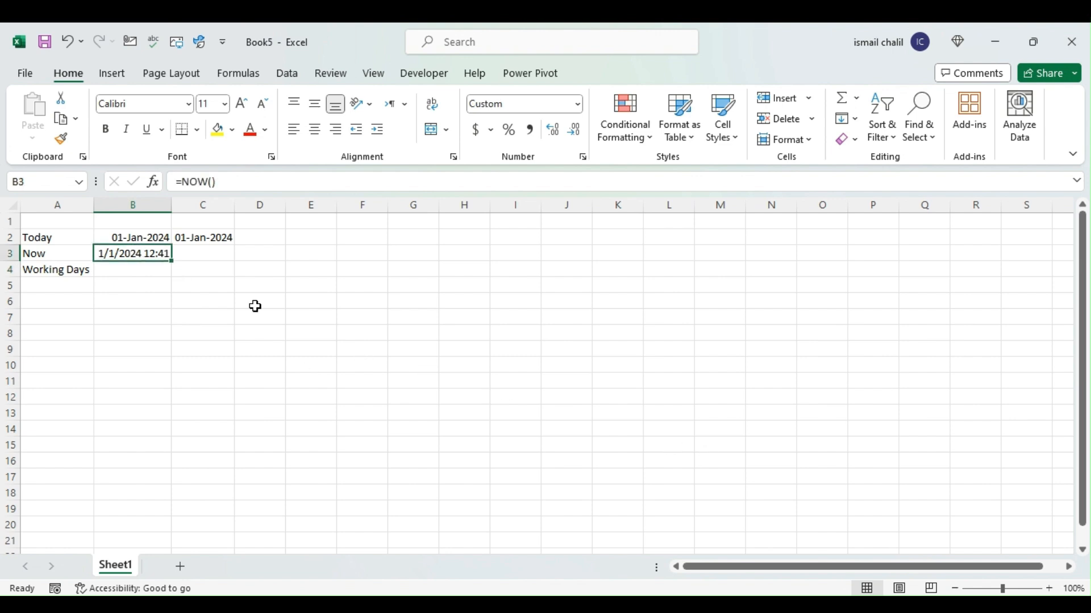
Re-enter the formula =NOW() in cell B3 beside the Now label
click(208, 254)
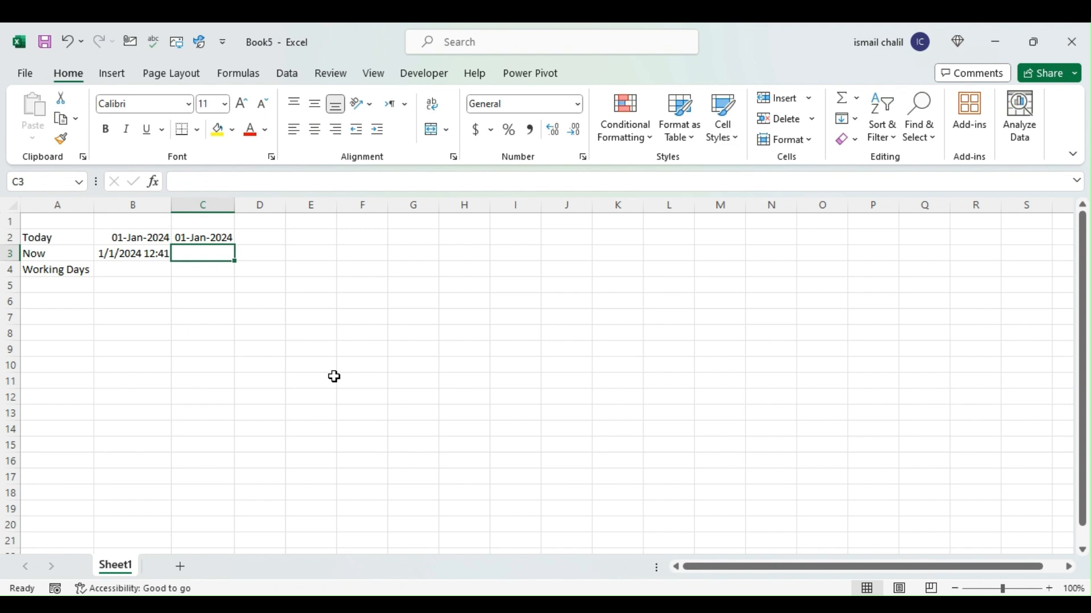
click(132, 243)
click(136, 253)
key(F2)
text(=)
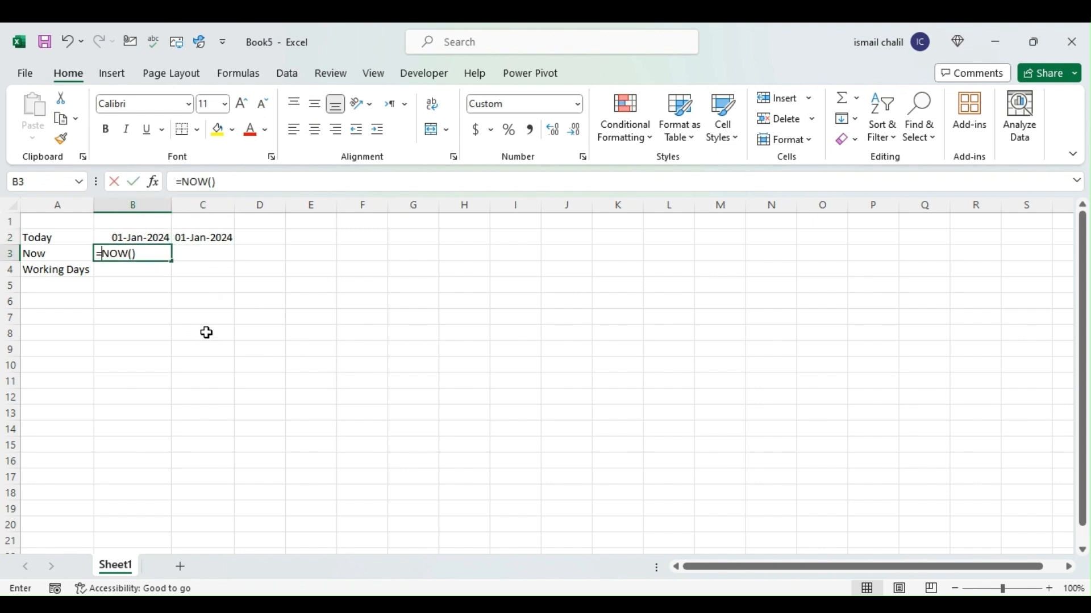
text(now)
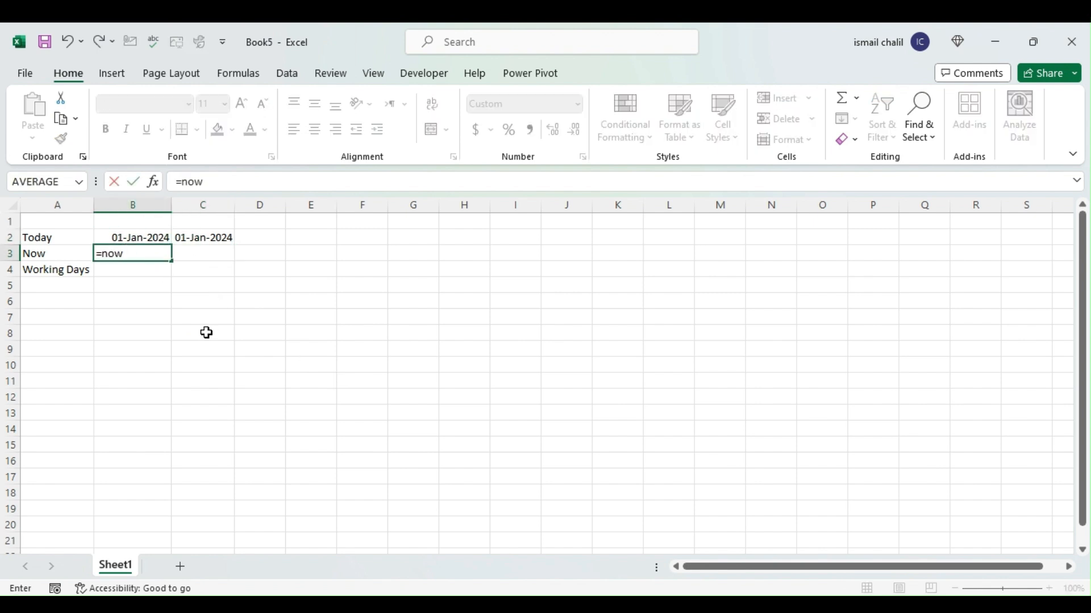
key(Tab)
text())
key(Return)
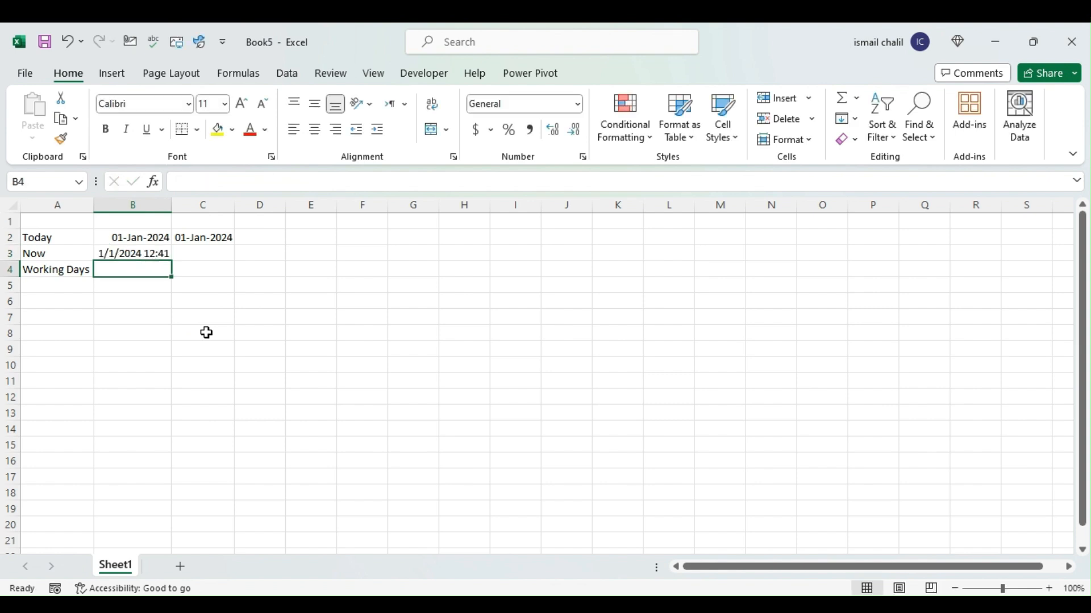
Change the custom number format of cell B3 to time only, h:mm am/pm
click(142, 253)
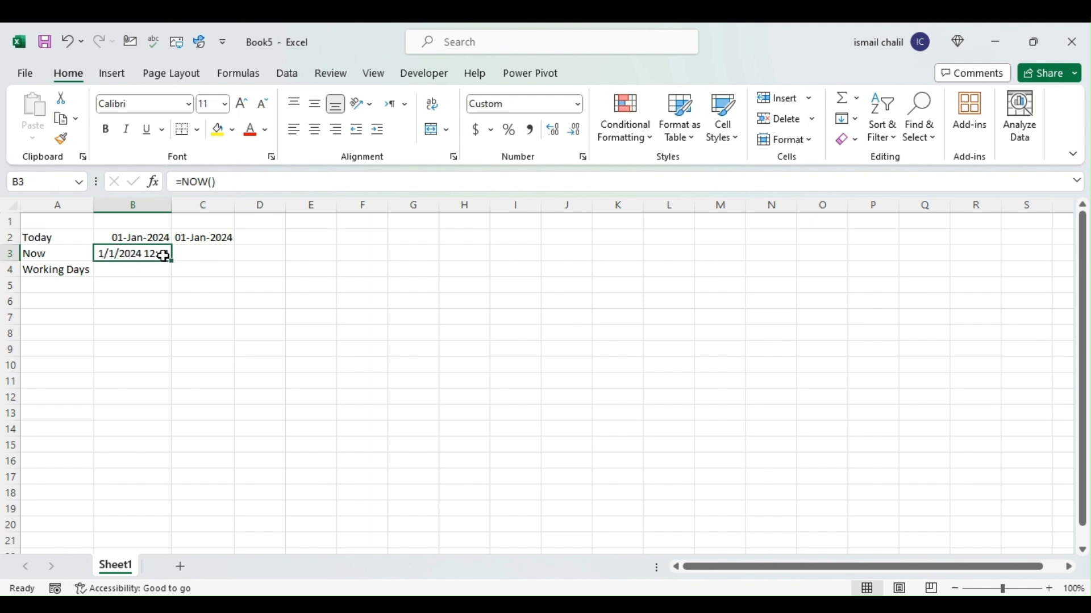
key(ctrl+1)
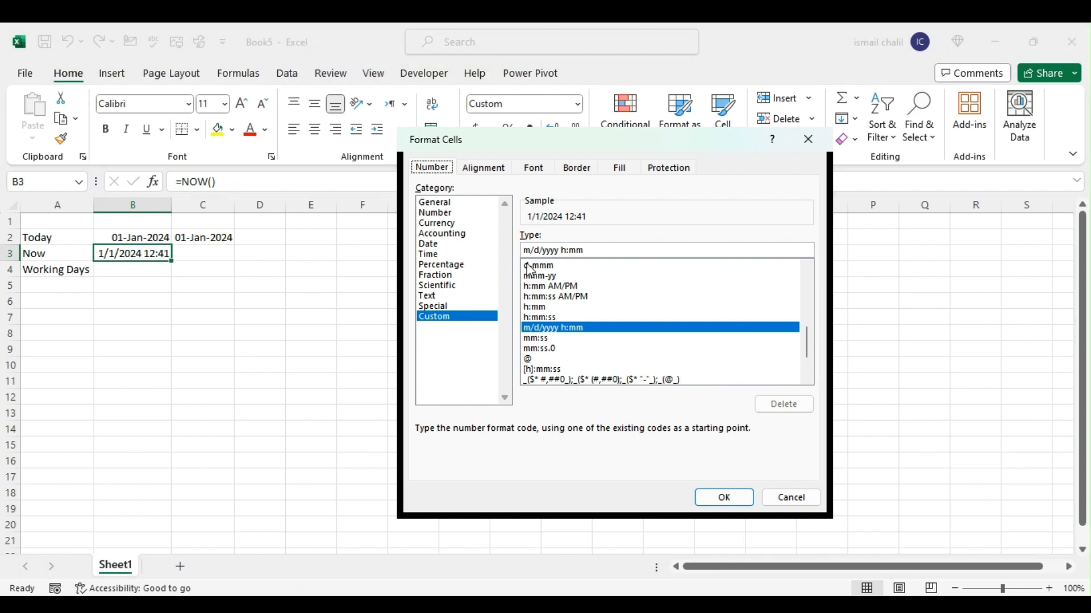
drag(561, 250, 511, 250)
key(BackSpace)
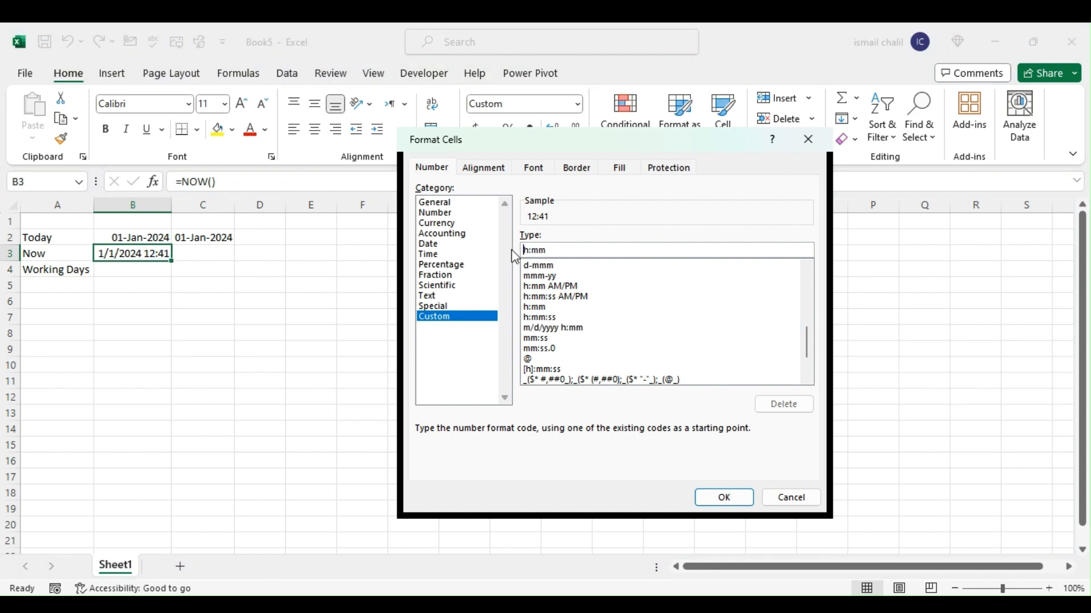
click(583, 252)
text(am/pm)
click(723, 498)
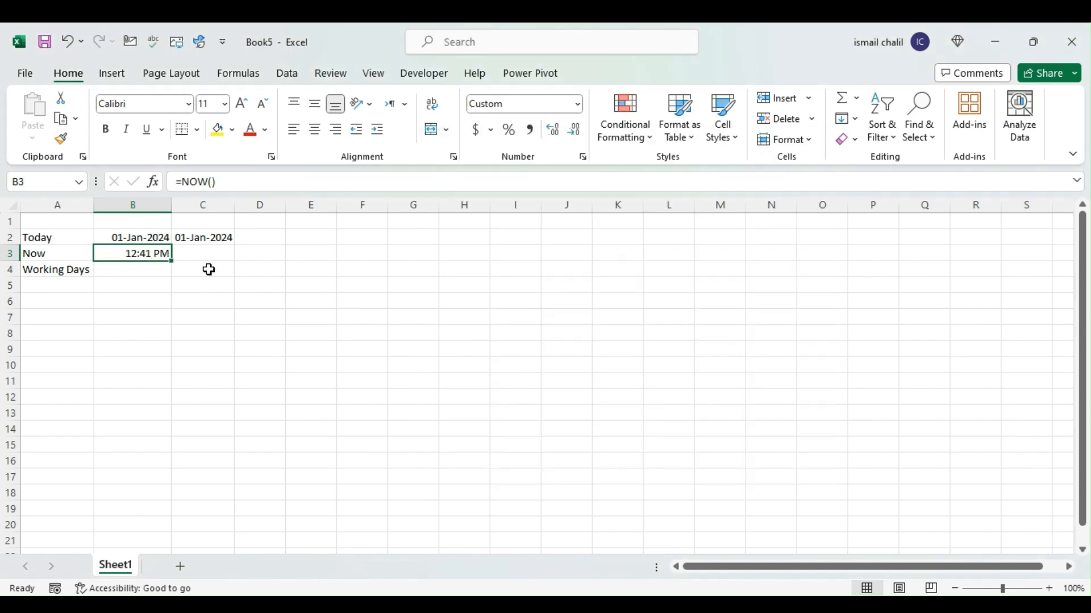
Insert the current time as a static value in cell C3
click(207, 254)
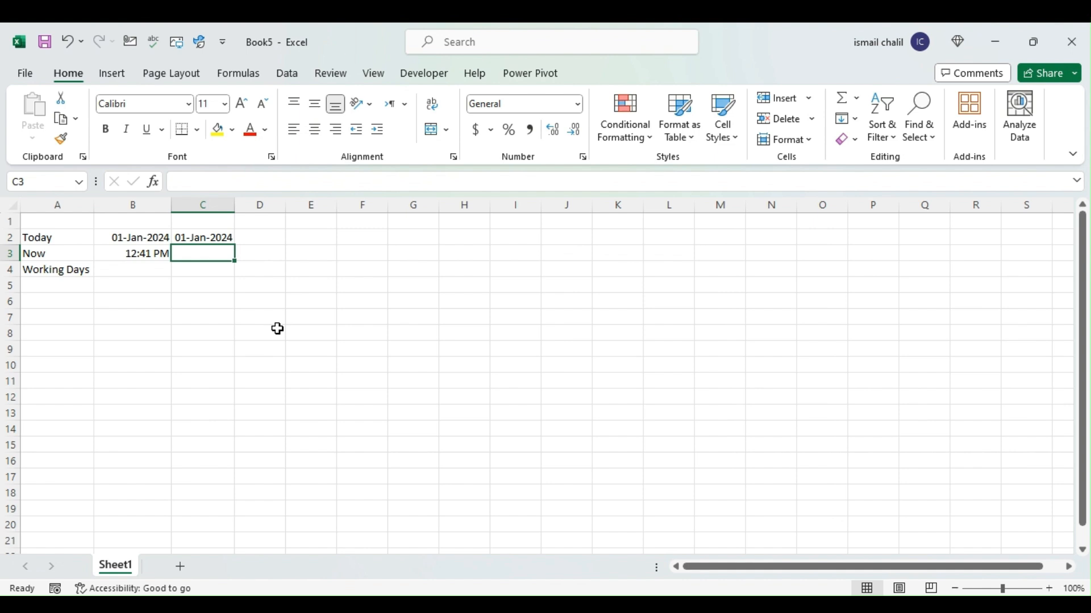
key(ctrl+shift+semicolon)
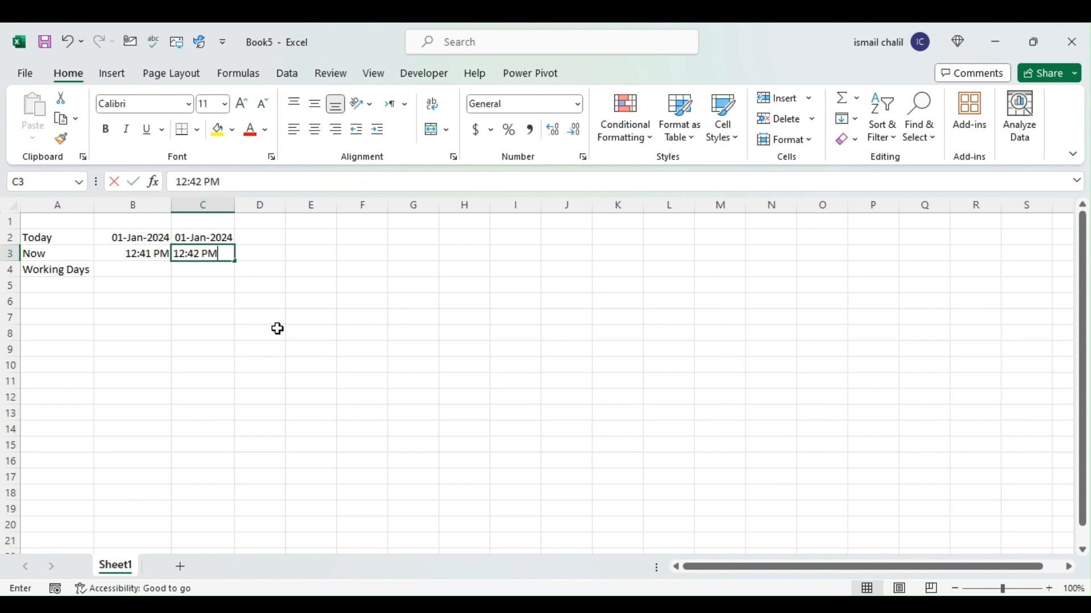
click(276, 329)
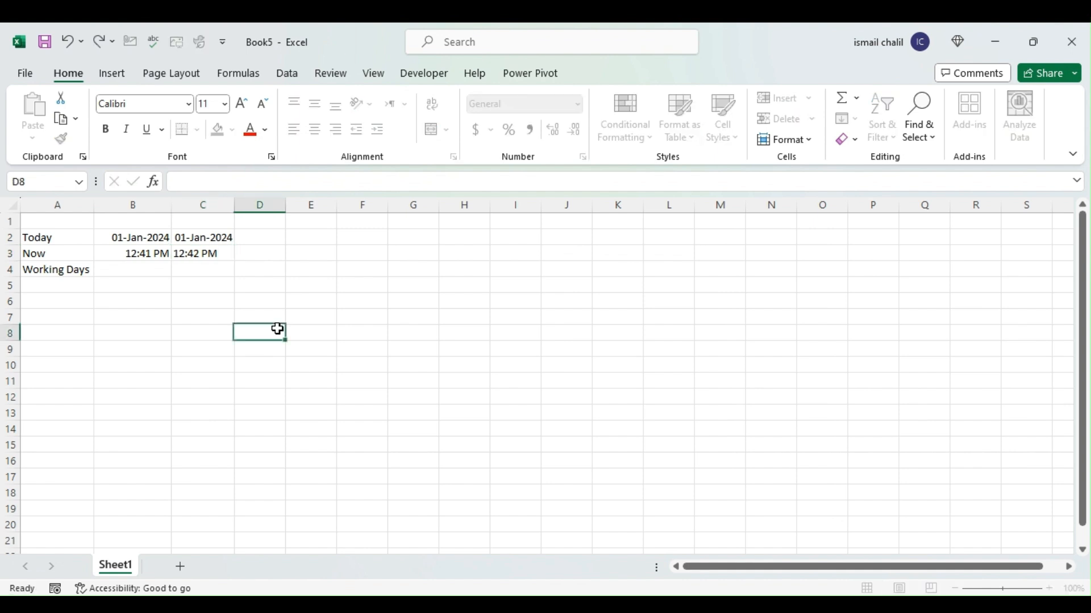
click(187, 253)
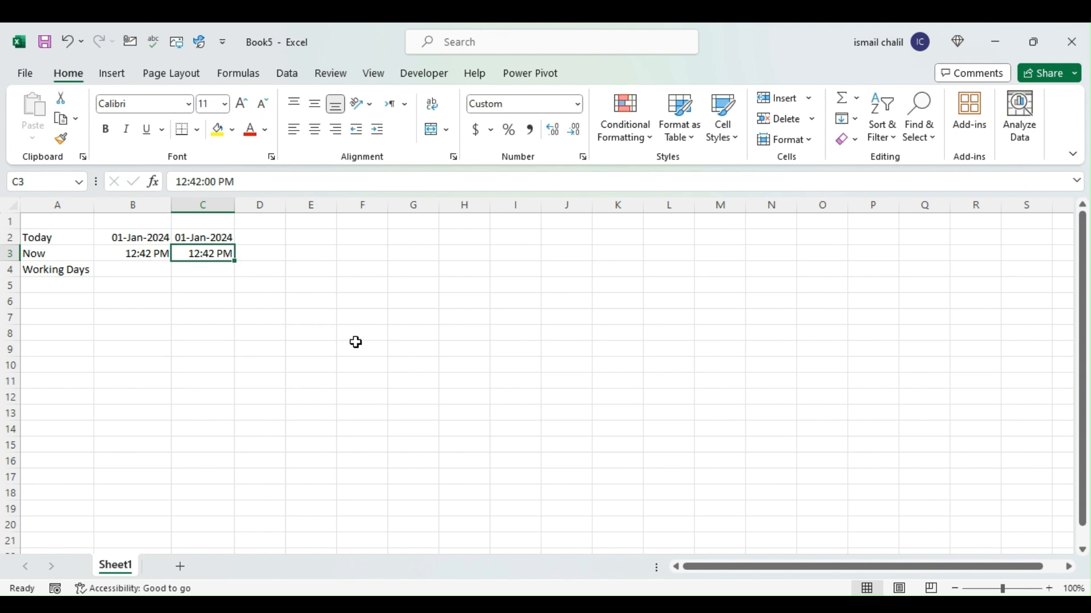
click(146, 321)
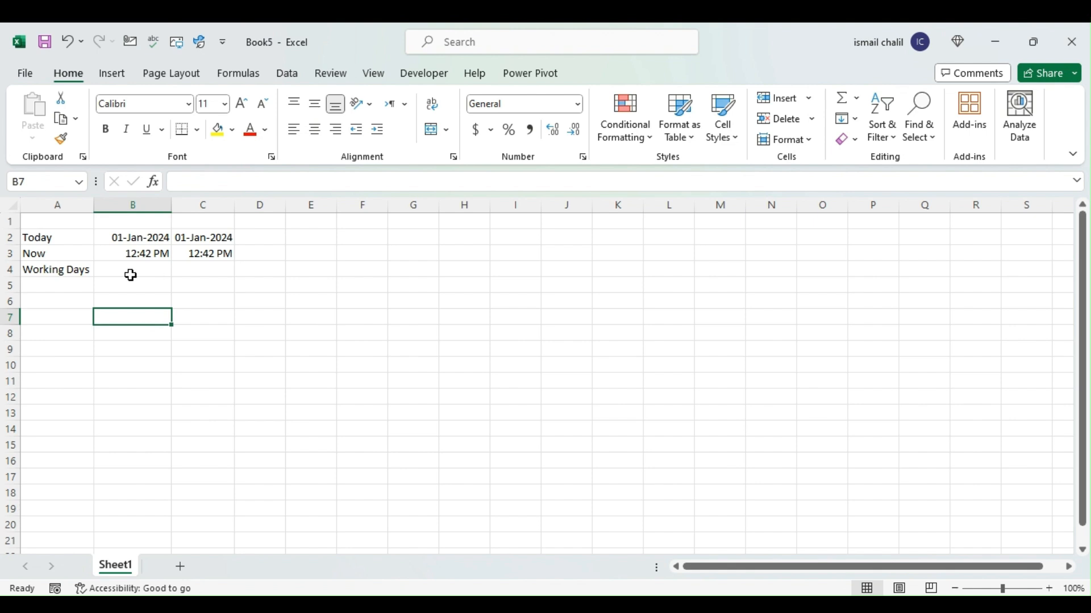
Enter the start date 1-Dec-2023 in cell B6 and insert the current date as a static value in B7
click(131, 276)
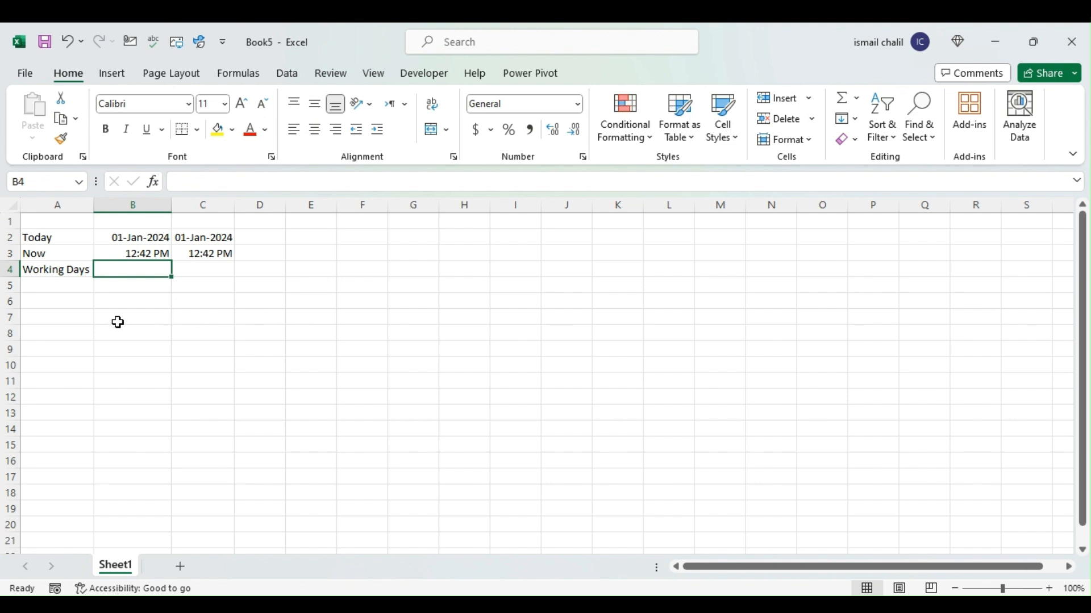
click(121, 303)
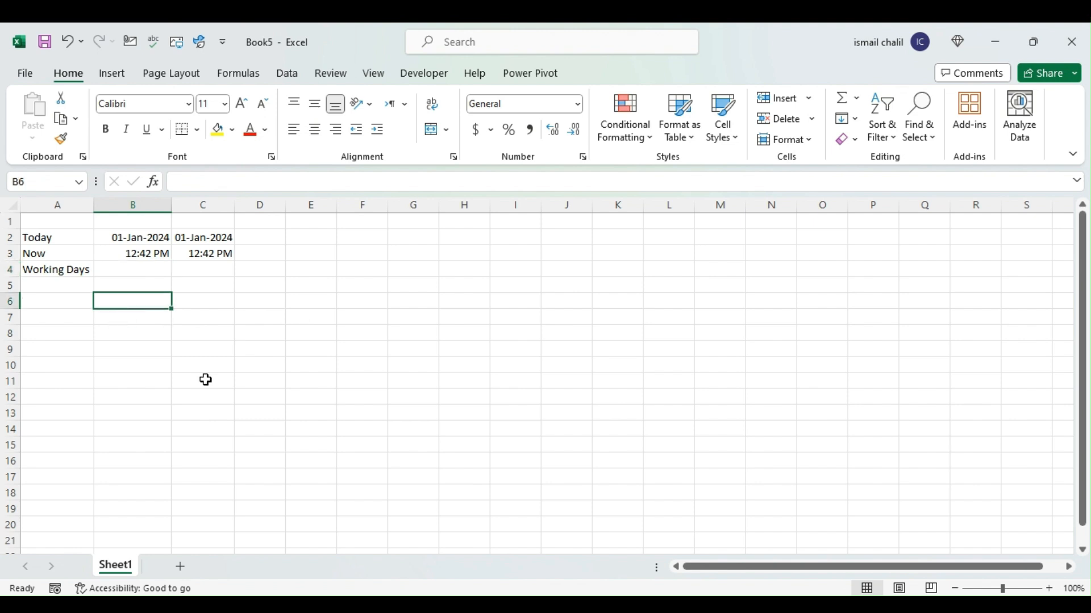
text(1-Dec)
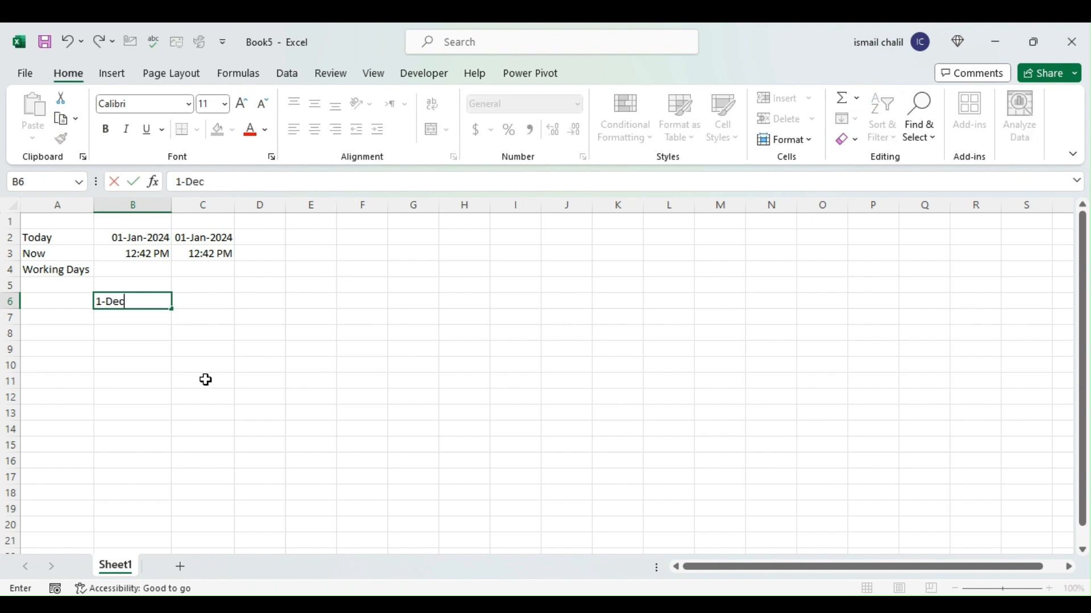
text(-2023)
key(Return)
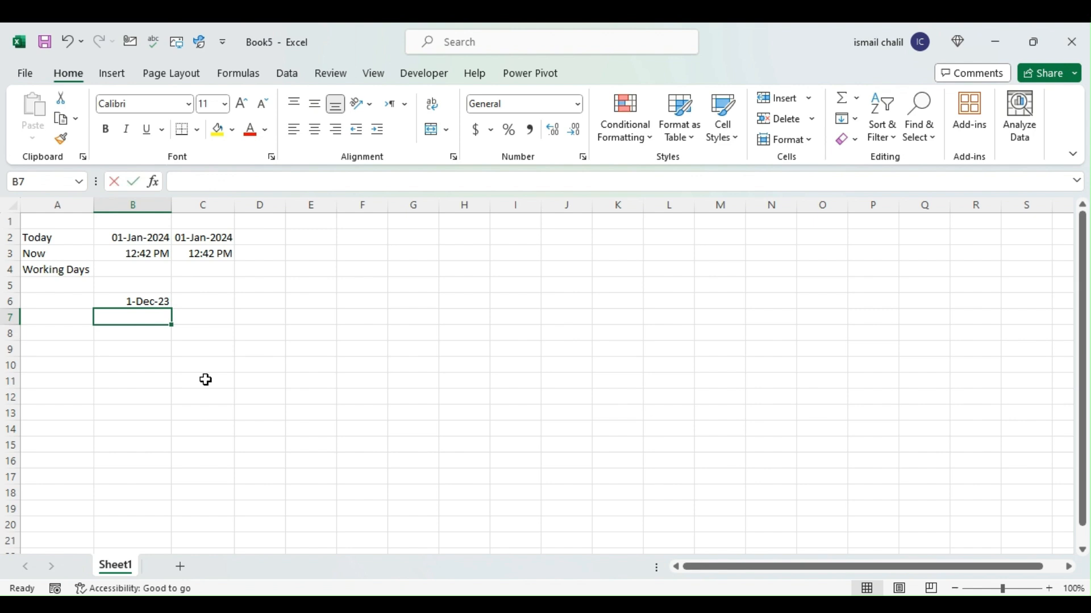
key(ctrl+semicolon)
key(Return)
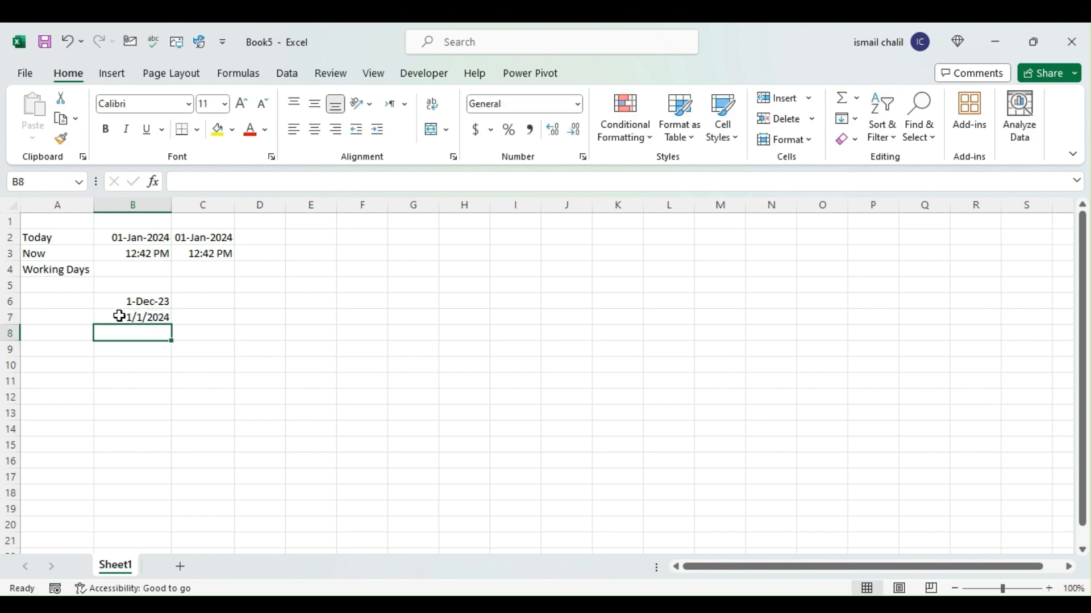
Copy the date format of cell B6 onto the end date in cell B7
click(131, 300)
click(62, 140)
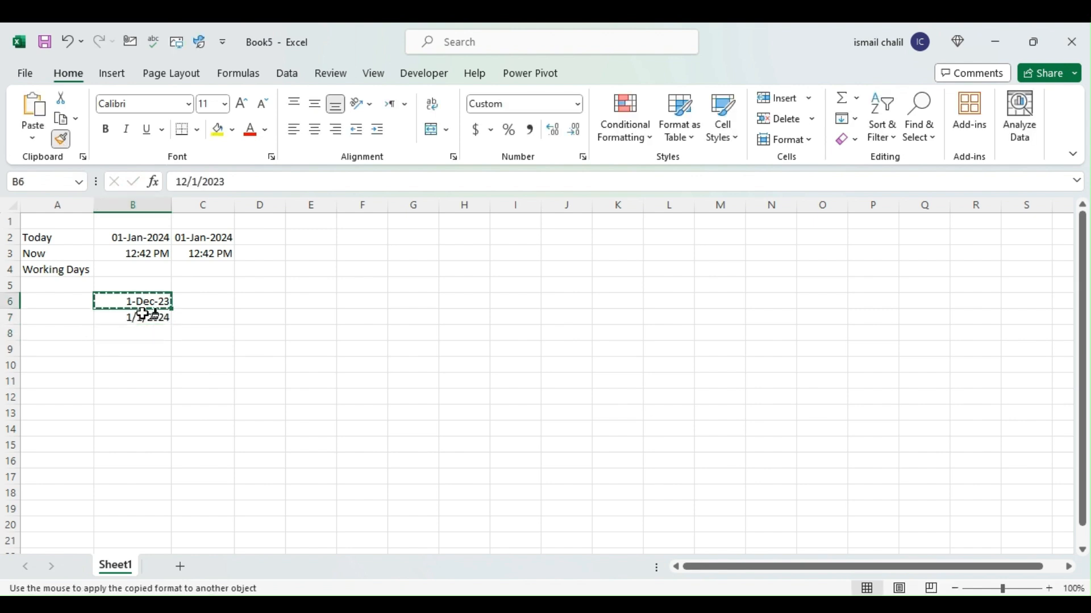
click(149, 317)
click(130, 333)
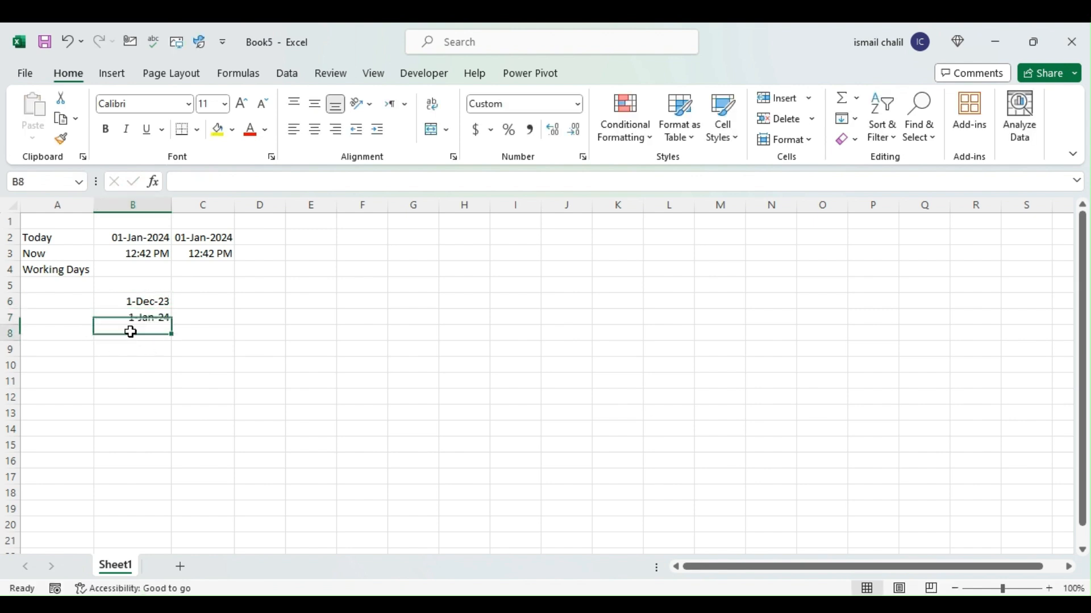
Enter the formula =NETWORKDAYS(B6,B7) in cell B8 to count the working days between the two dates
click(134, 299)
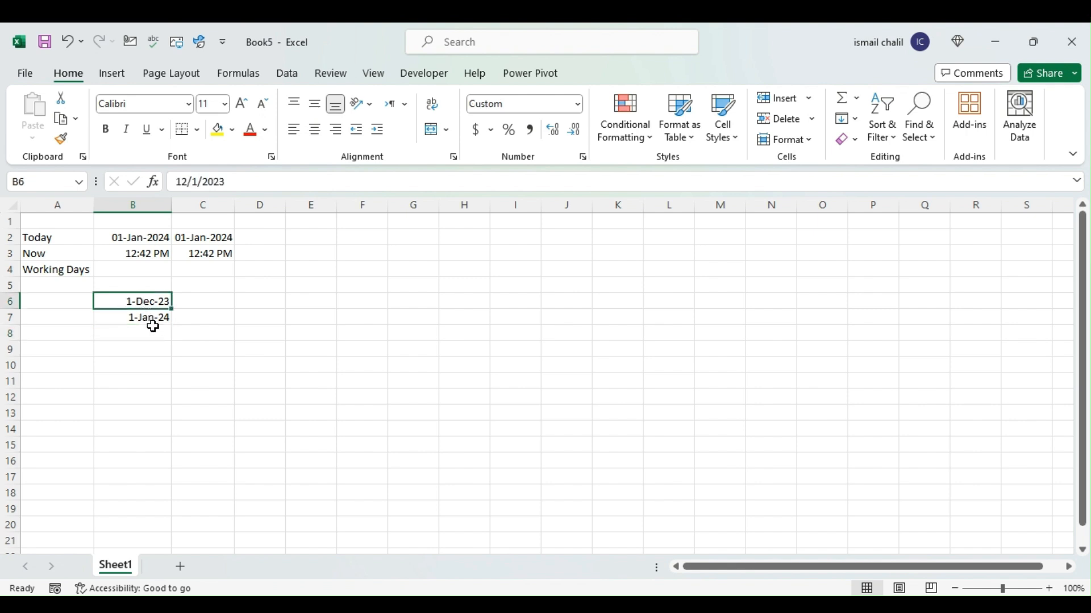
click(151, 317)
click(151, 333)
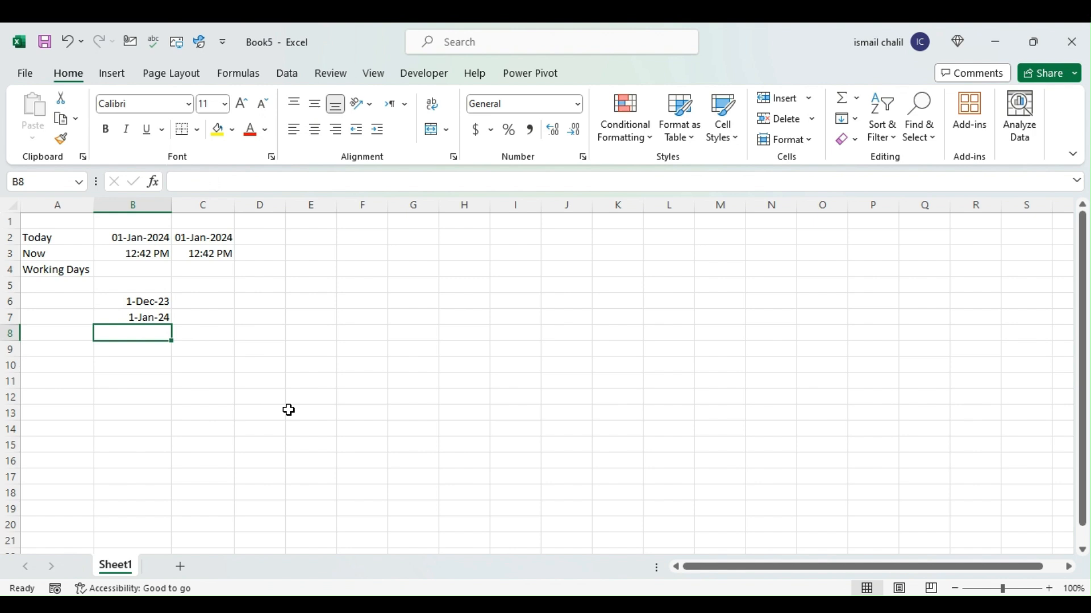
text(=)
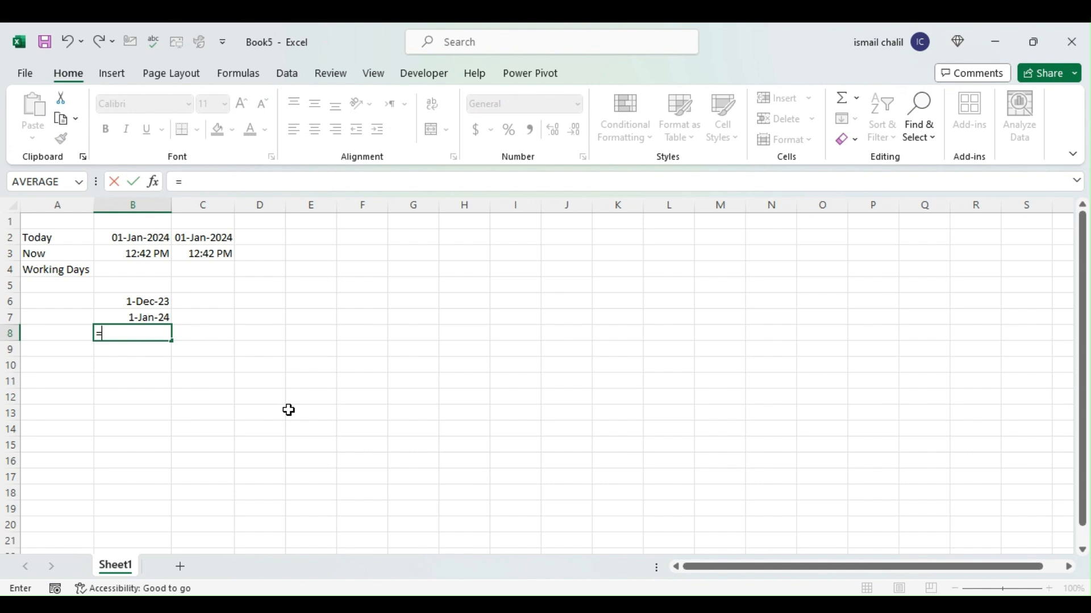
text(NETWORKDAYS()
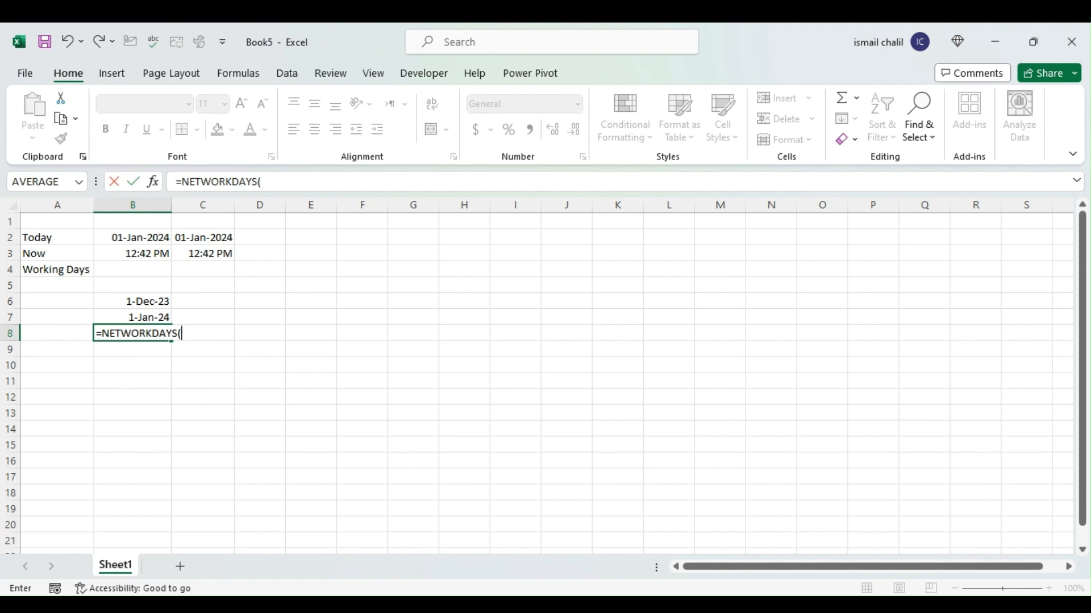
click(151, 303)
text(,)
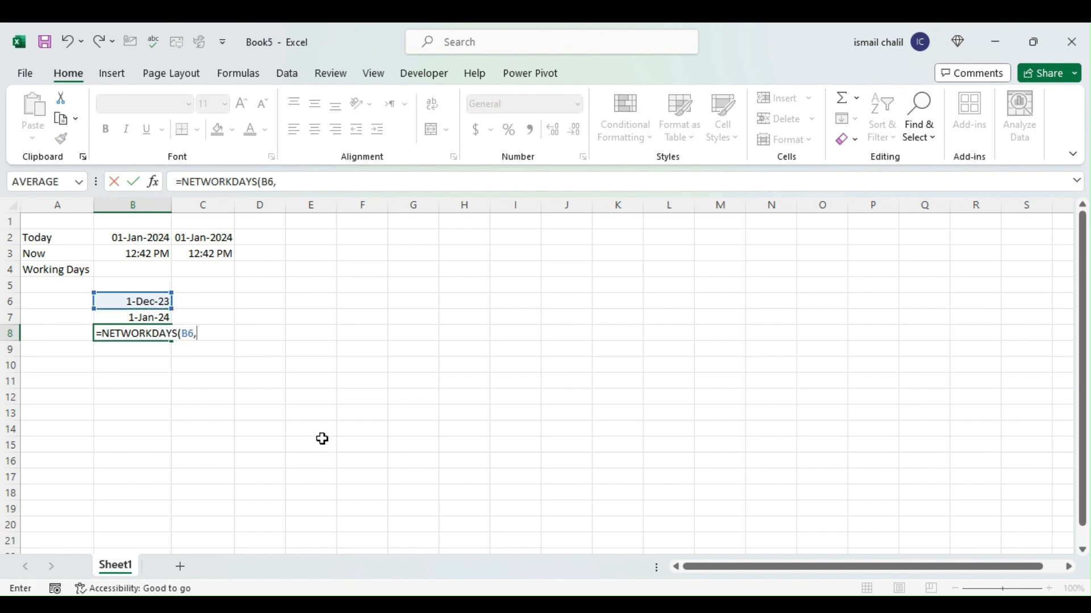
click(111, 316)
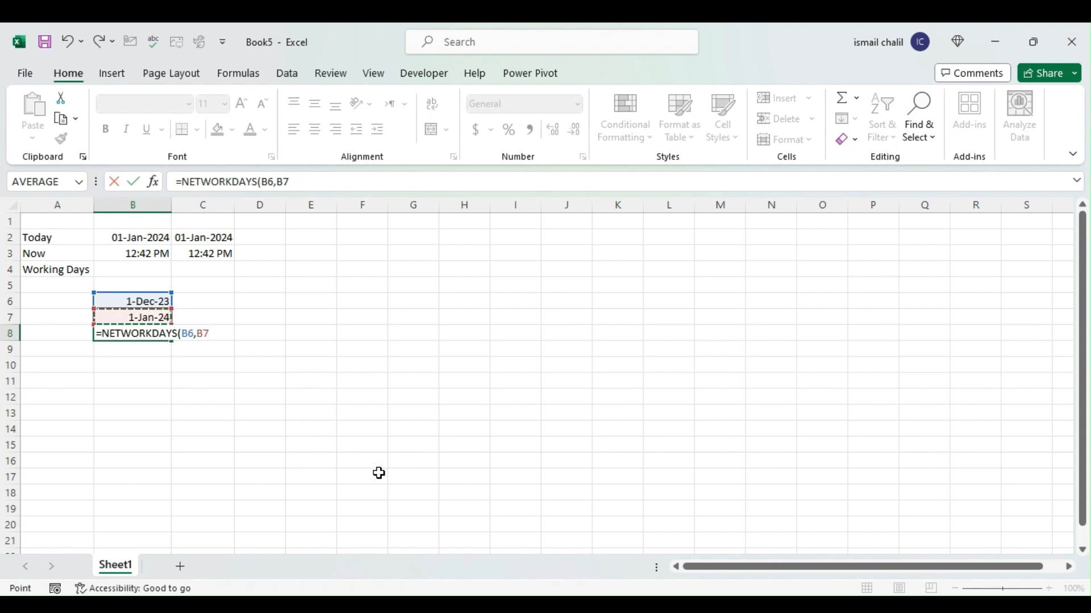
text(,)
text())
key(Return)
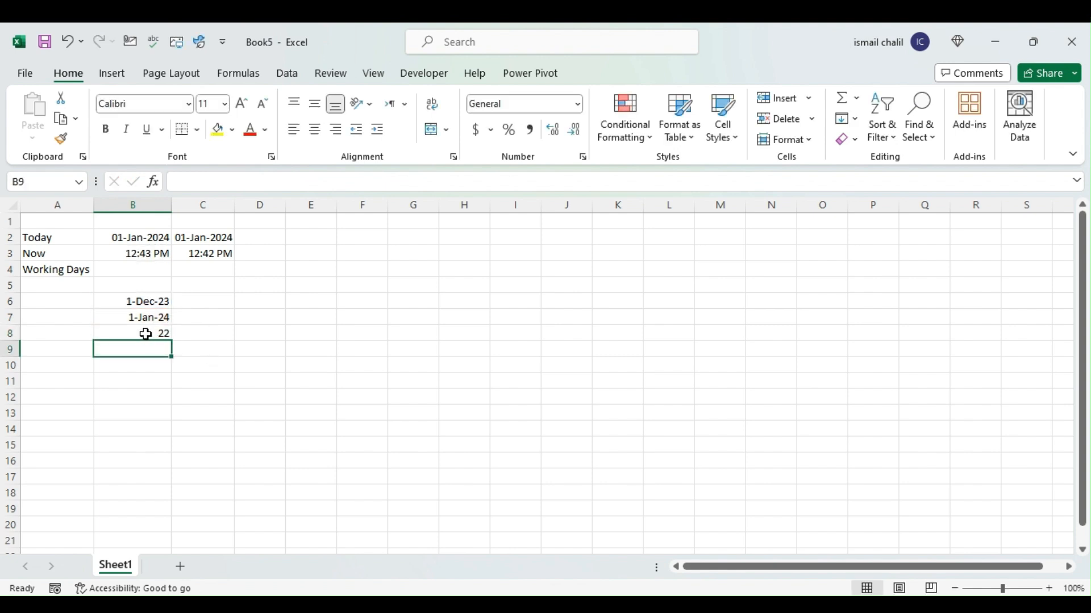
click(145, 334)
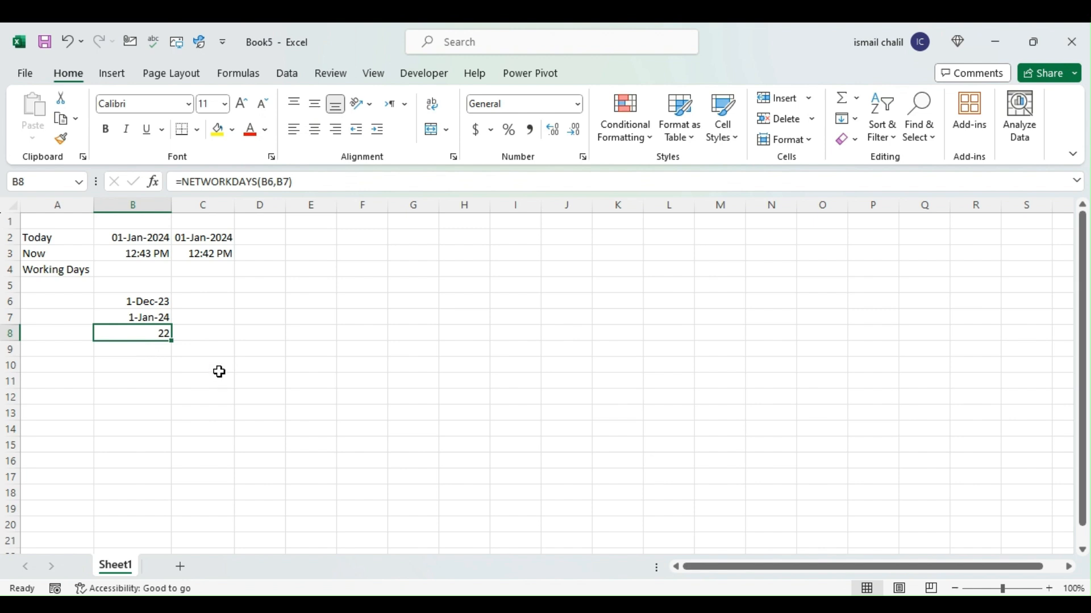
List the holiday dates 25-Dec-23 in cell F3 and 22-Dec-23 in cell F4
click(358, 253)
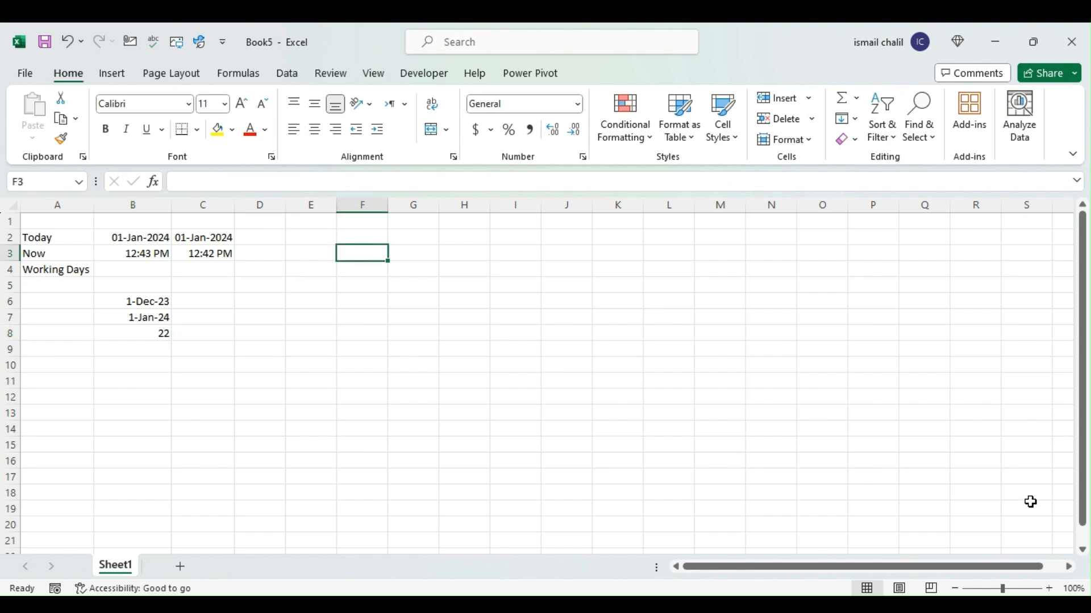
click(1050, 605)
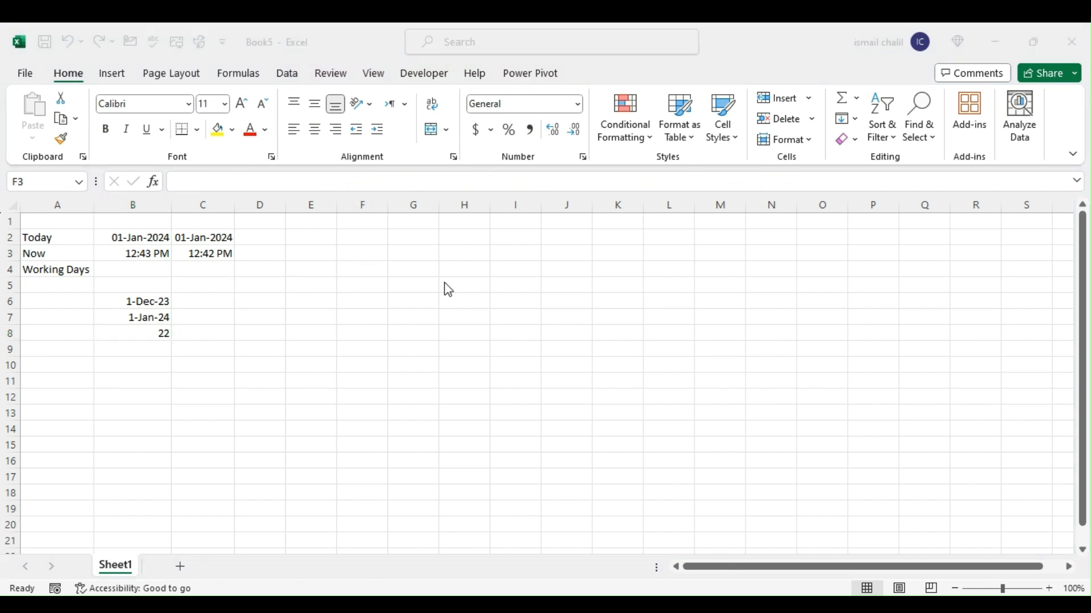
click(384, 276)
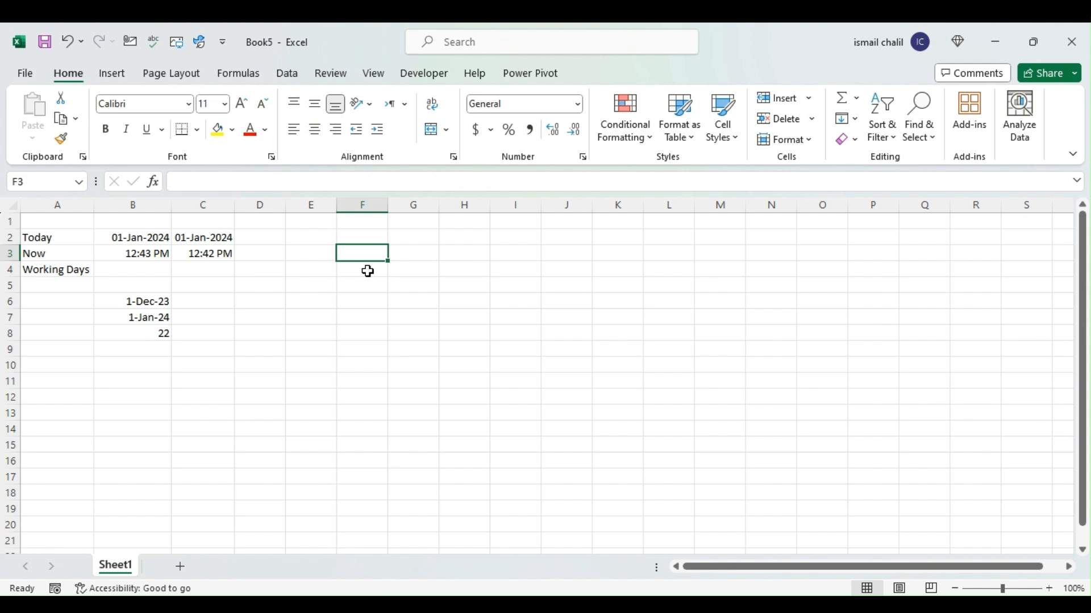
text(25-No)
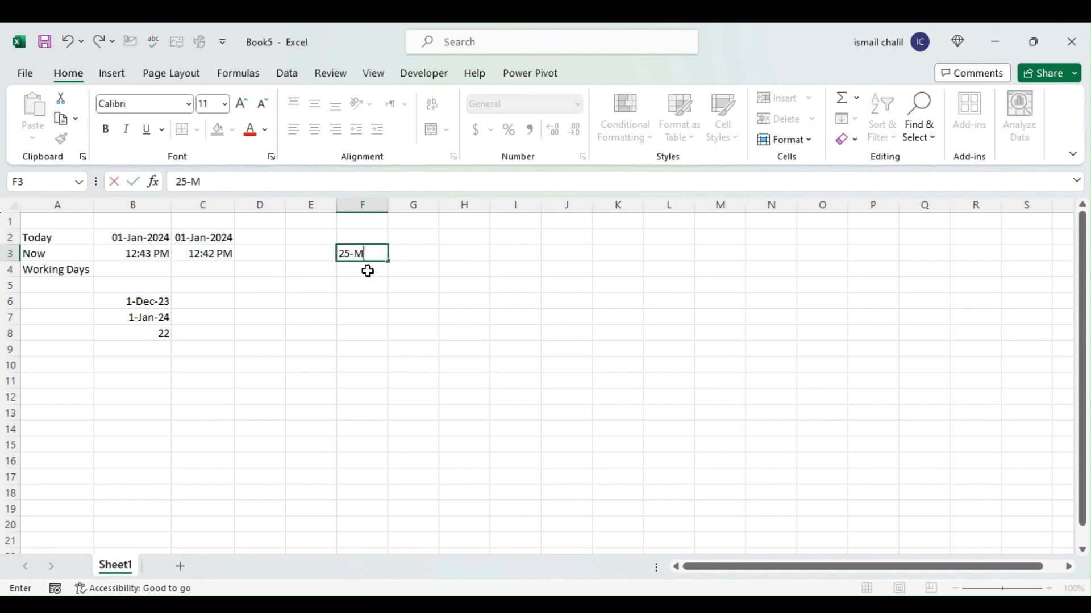
key(BackSpace)
key(BackSpace)
text(Dec-23)
key(Return)
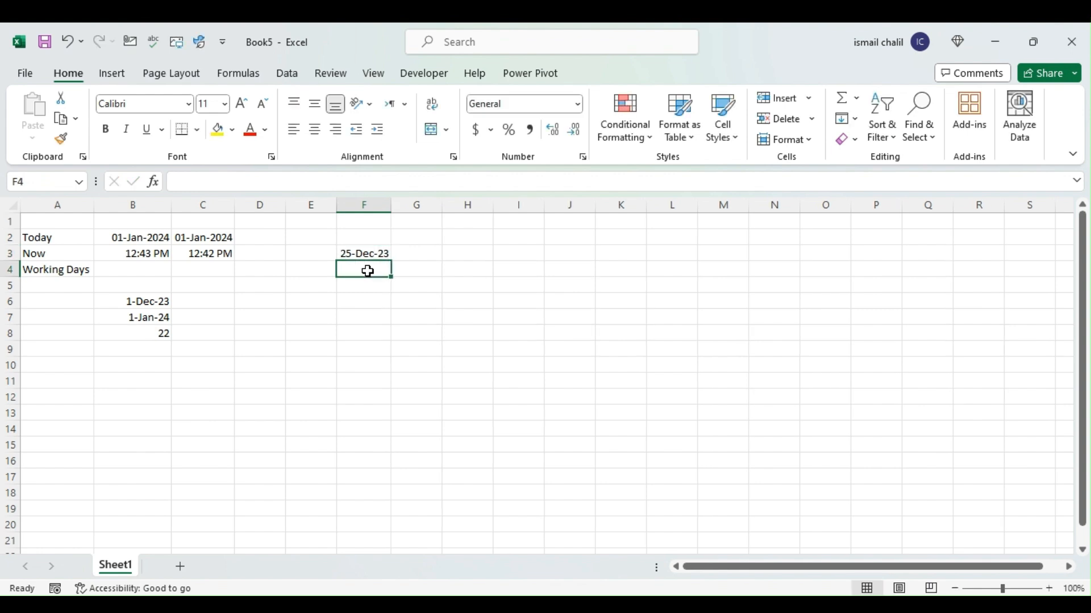
text(22-Dec)
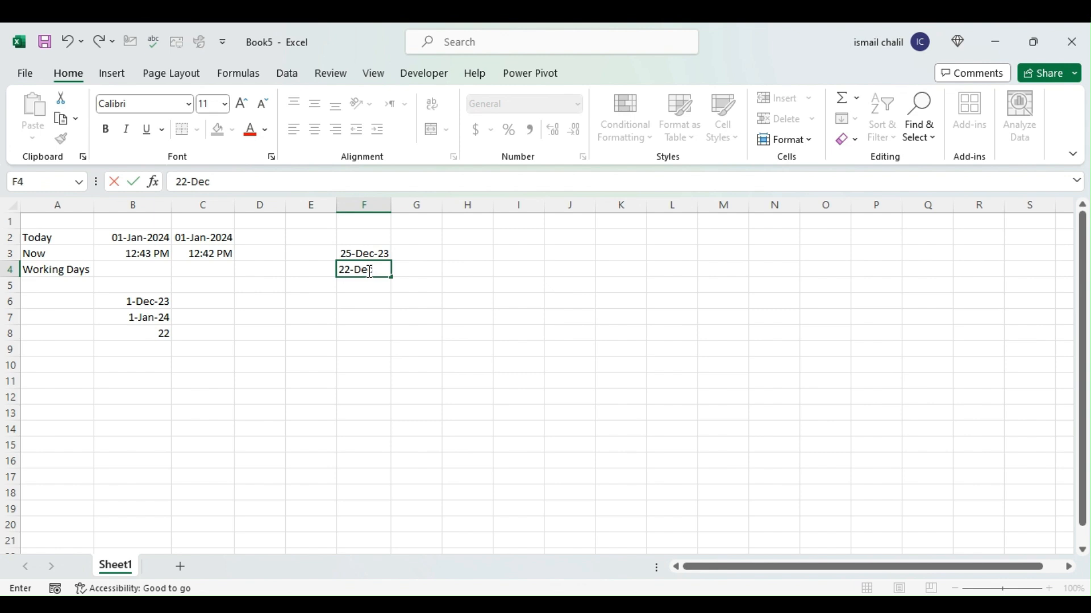
text(-23)
key(Return)
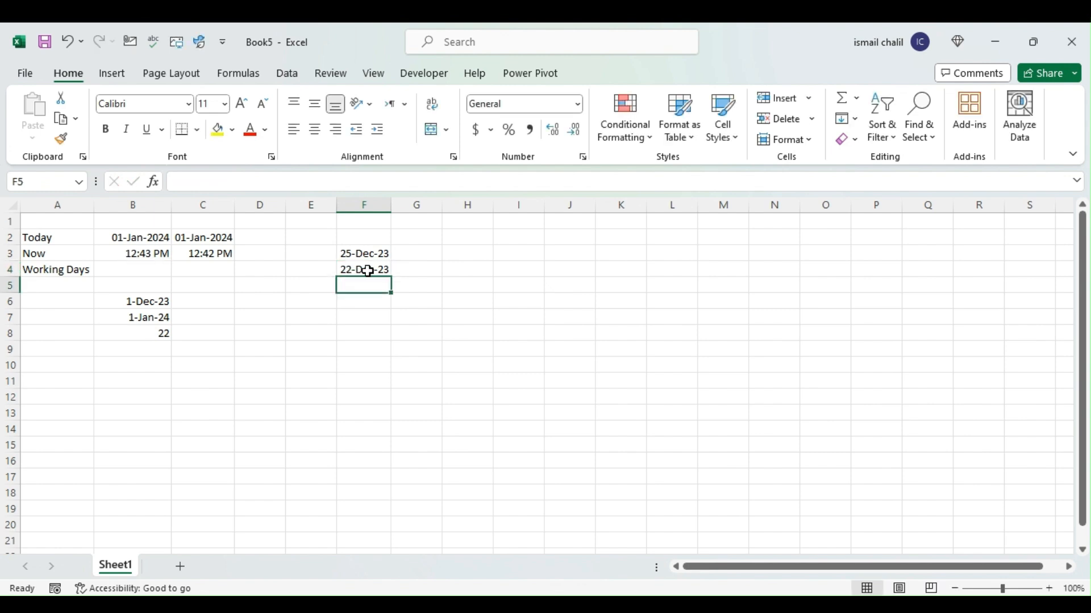
Enter the label With Holidays in cell A9
click(132, 332)
click(132, 348)
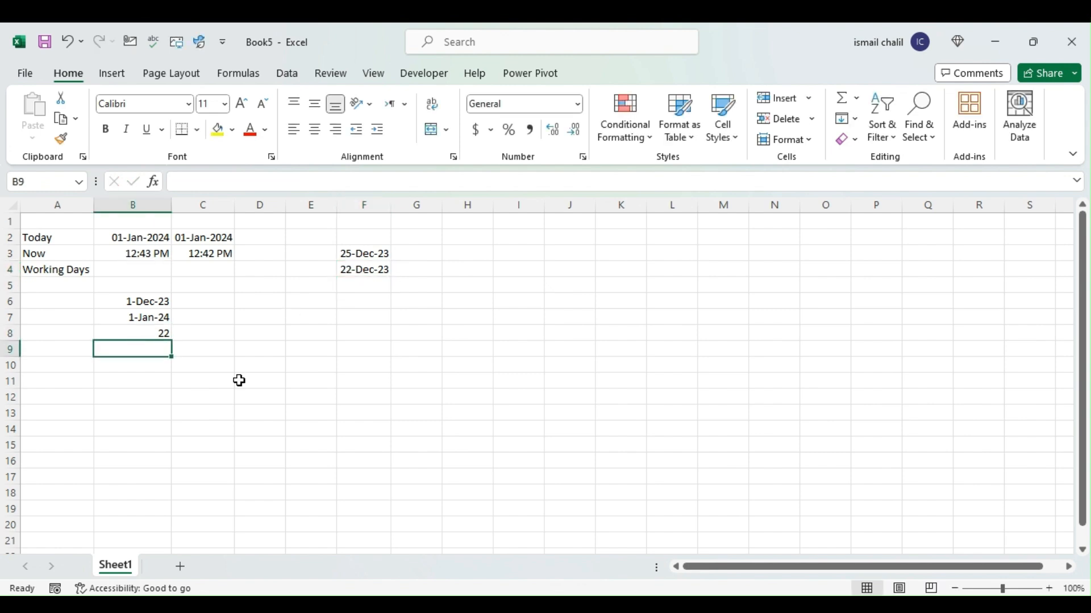
click(69, 344)
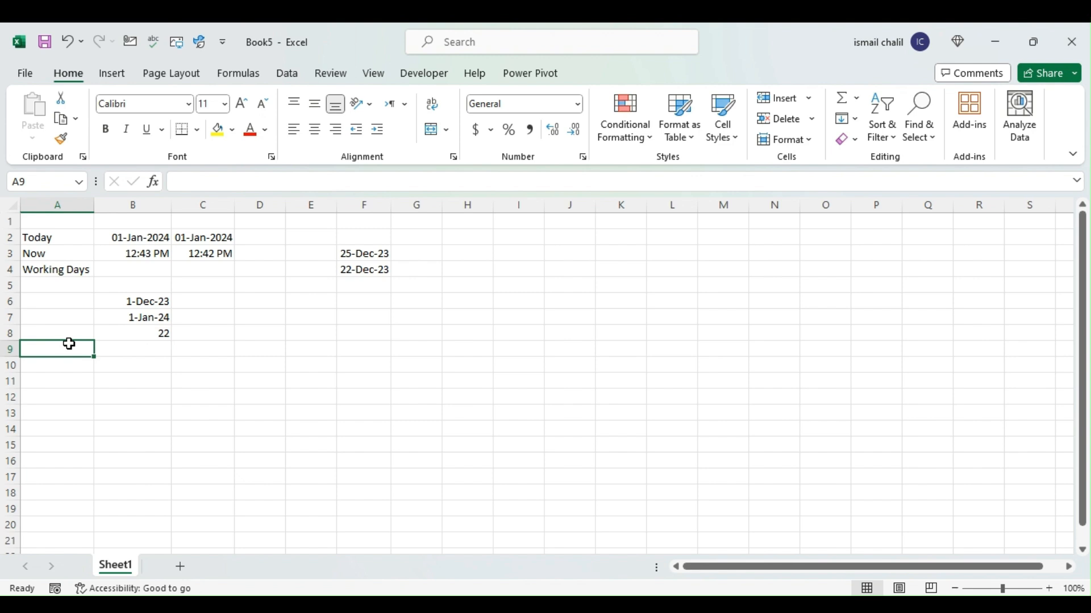
text(With Holidays)
key(Return)
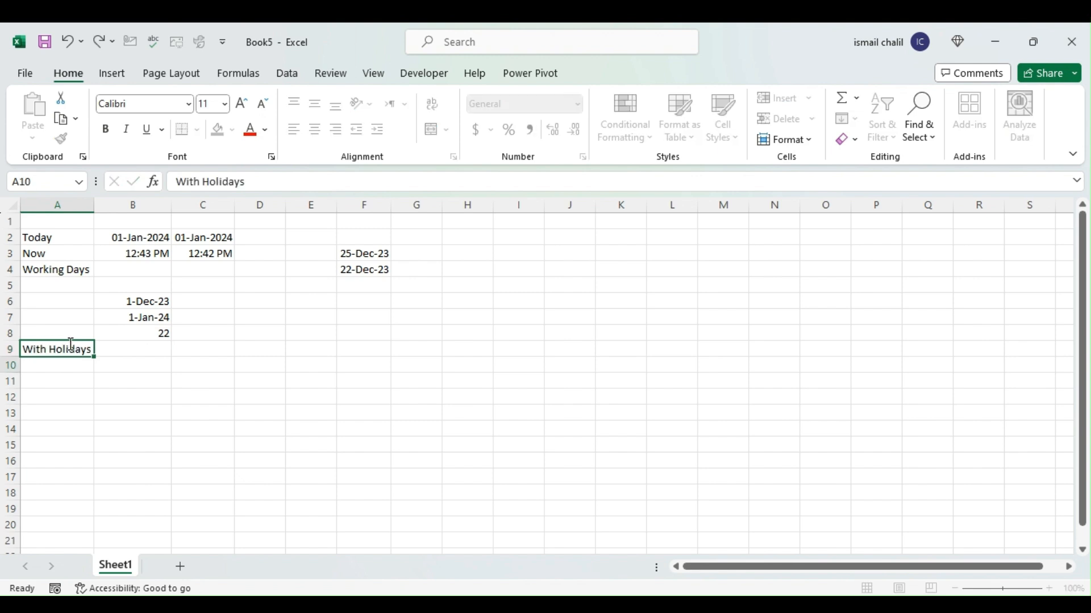
Enter the formula =NETWORKDAYS(B6,B7,F3:F6) in cell B9 and compare it with the formula in B8
click(139, 348)
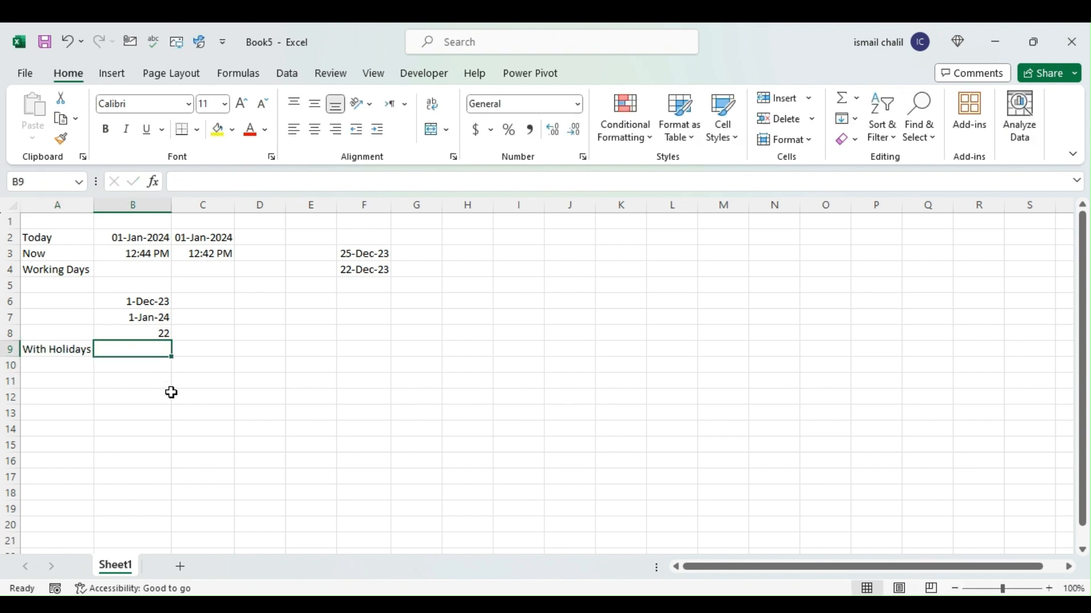
text(=netwo)
key(Tab)
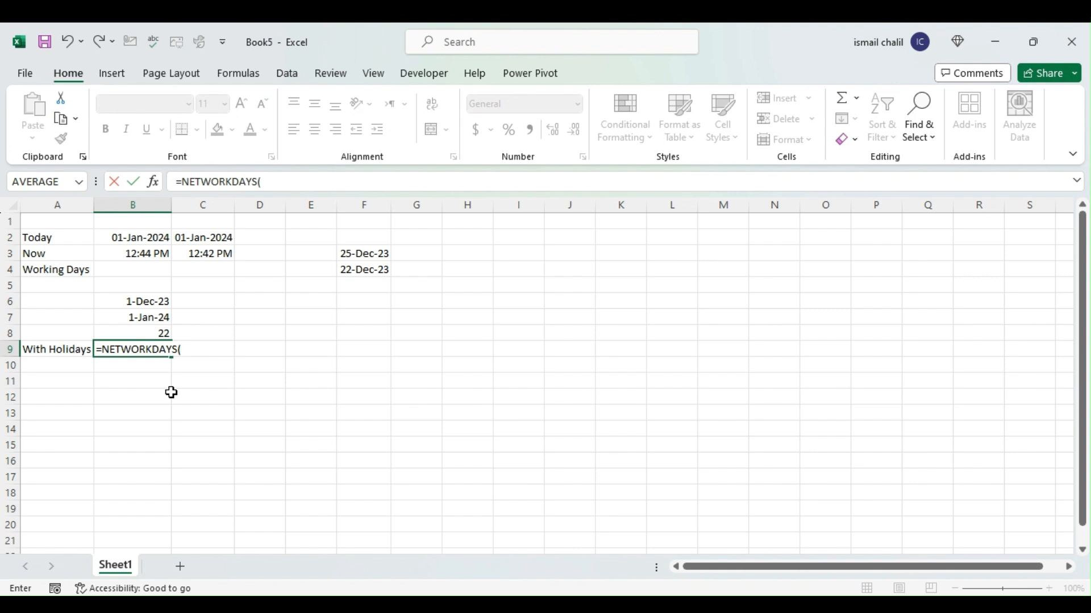
click(146, 304)
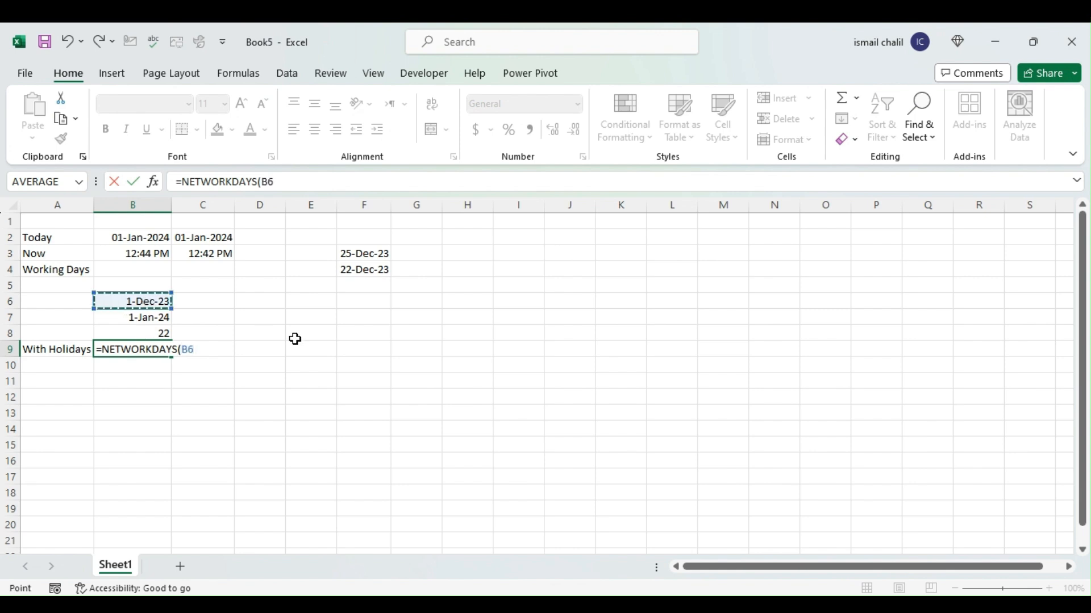
text(,)
click(129, 316)
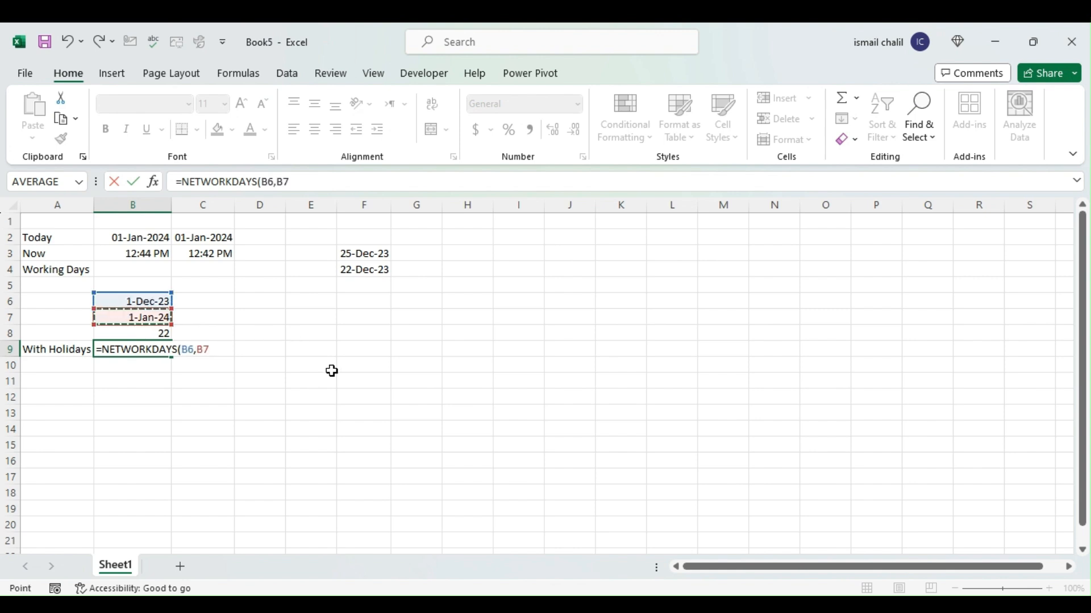
text(,)
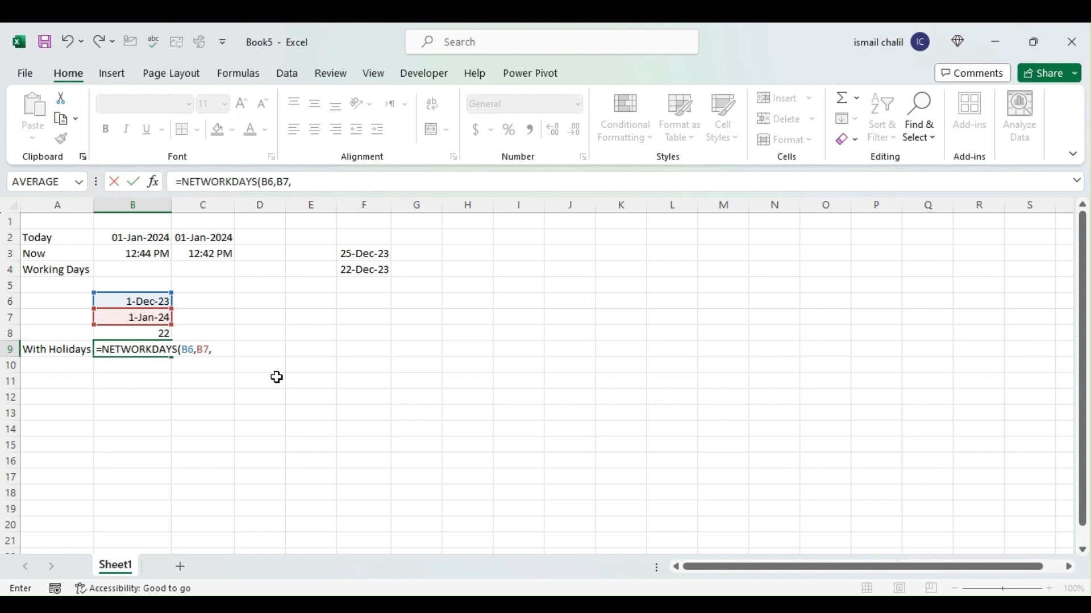
drag(365, 253, 373, 296)
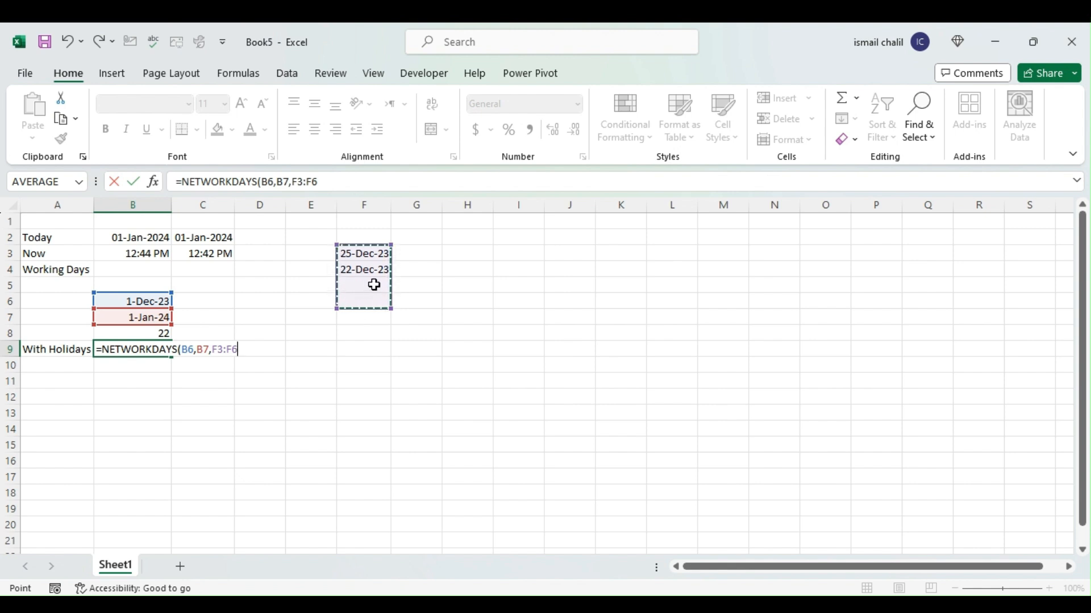
text())
key(Return)
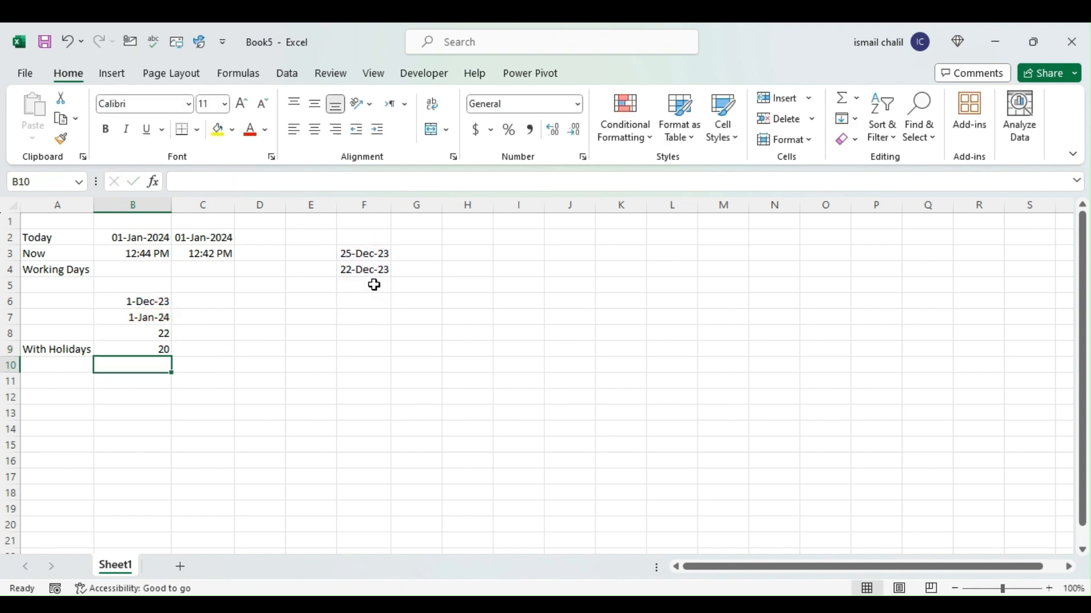
click(151, 348)
click(149, 334)
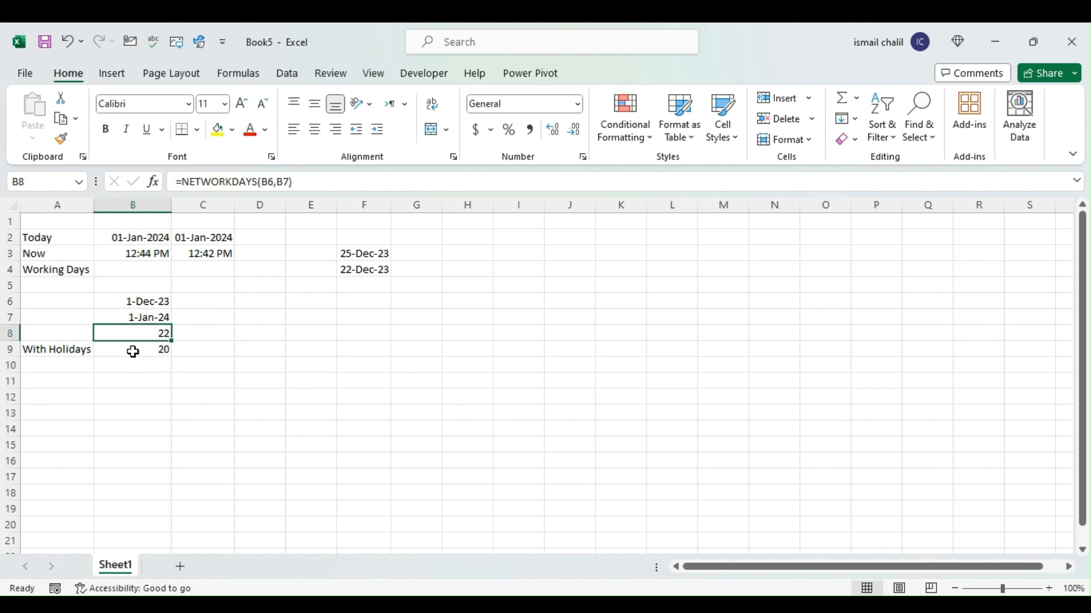
click(134, 351)
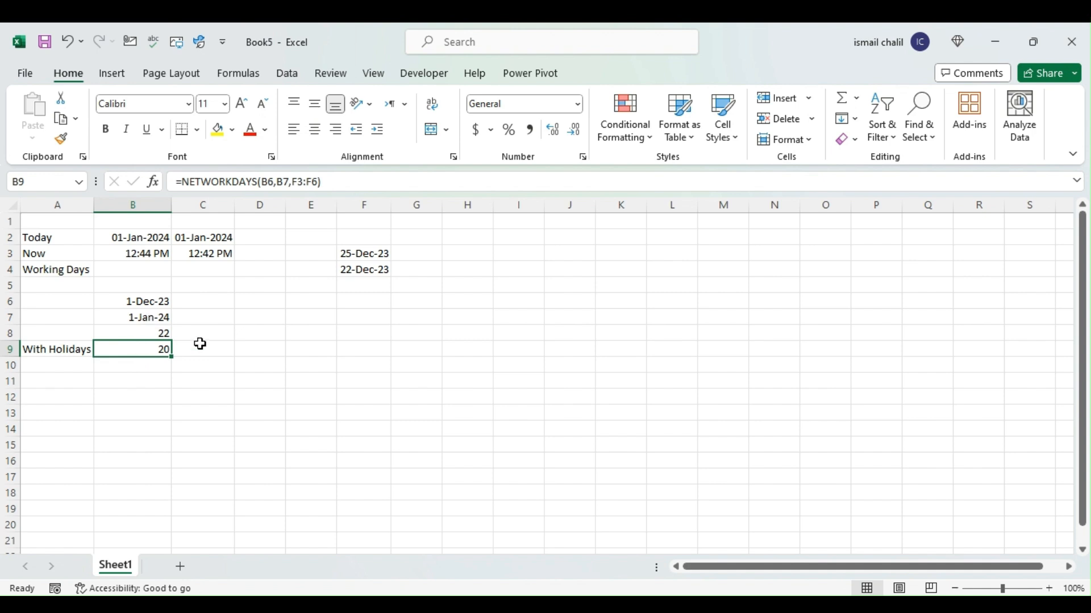
Add the holiday date 15-Dec-23 in cell F5 and check the With Holidays result in B9
click(365, 287)
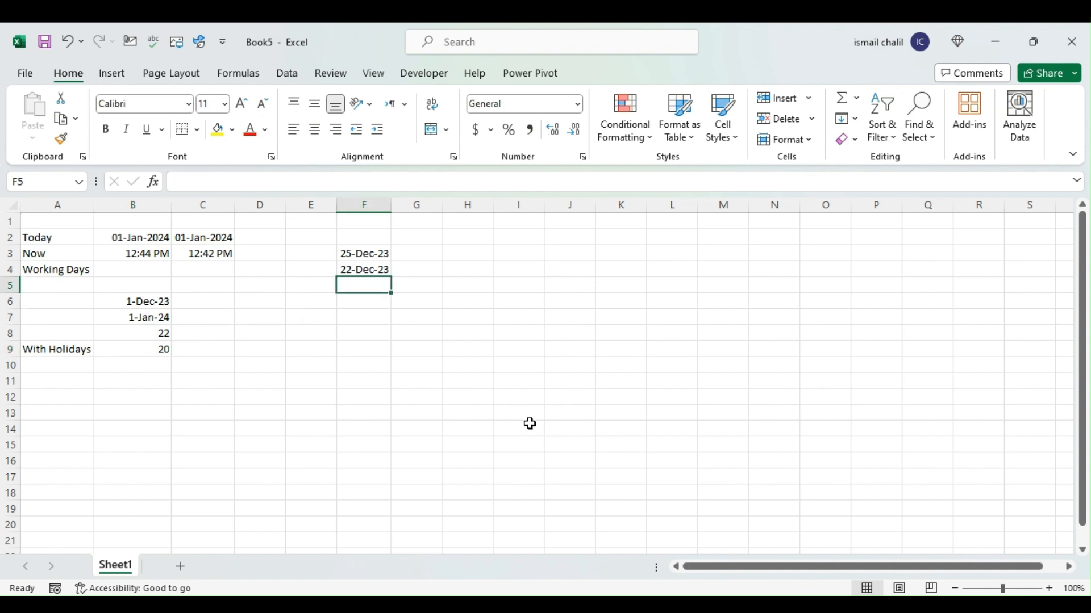
text(15-Dec)
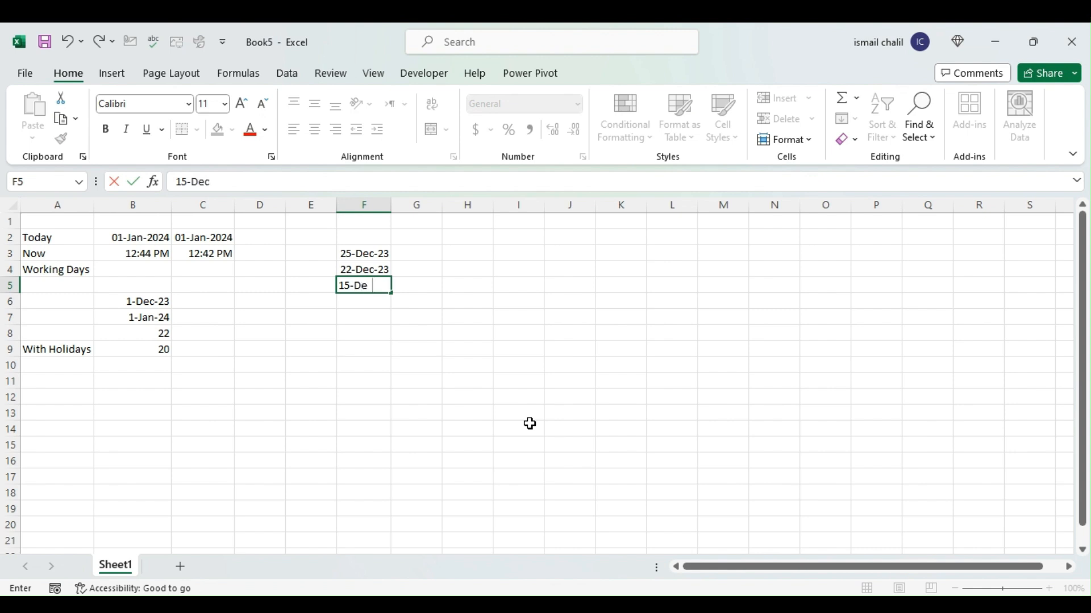
text(-23)
key(Return)
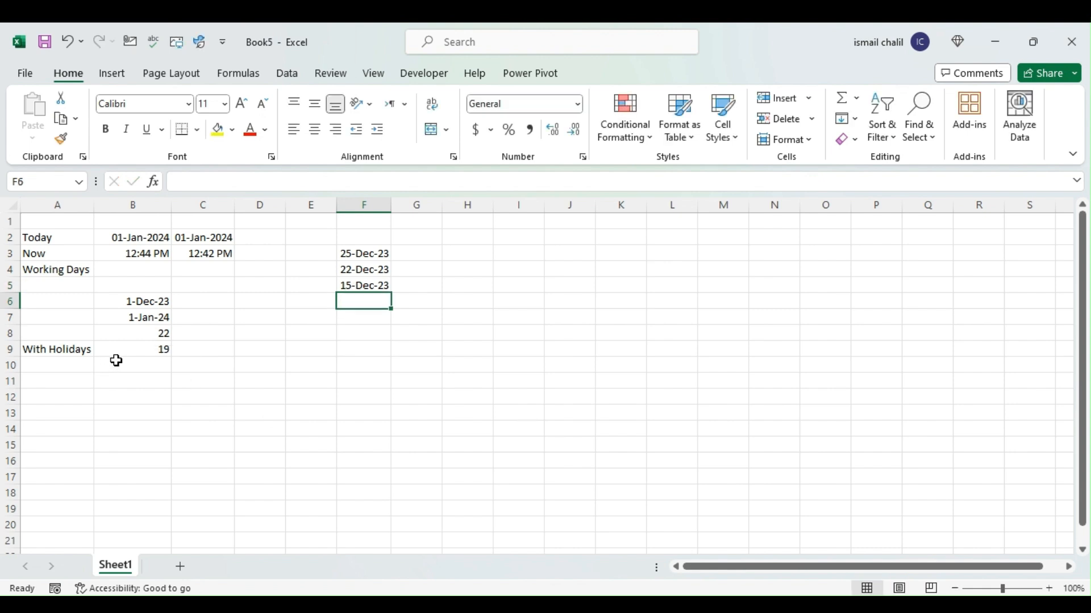
click(126, 345)
click(362, 285)
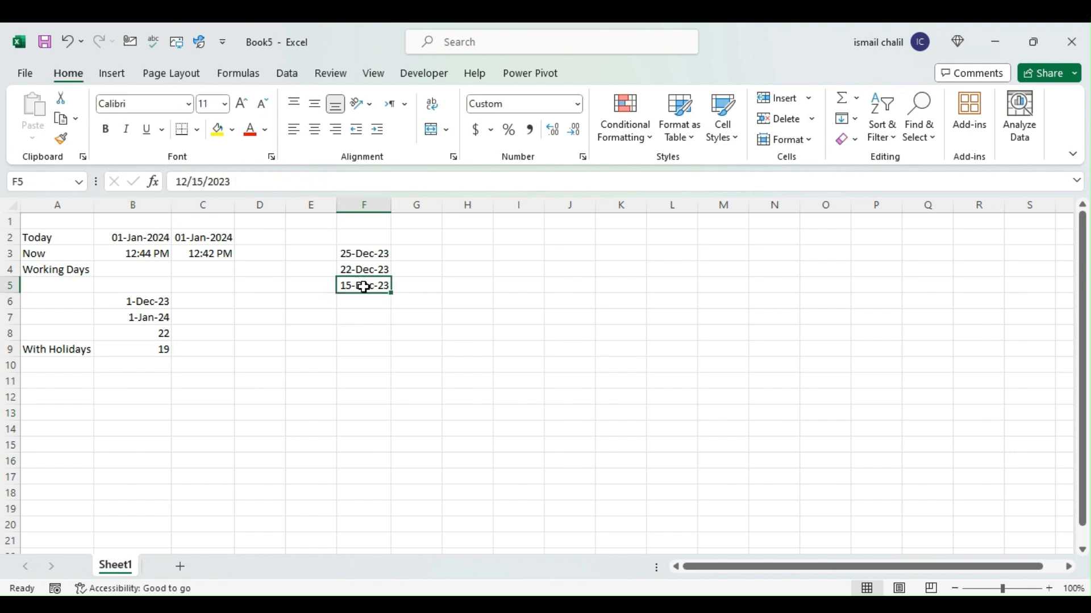
click(146, 348)
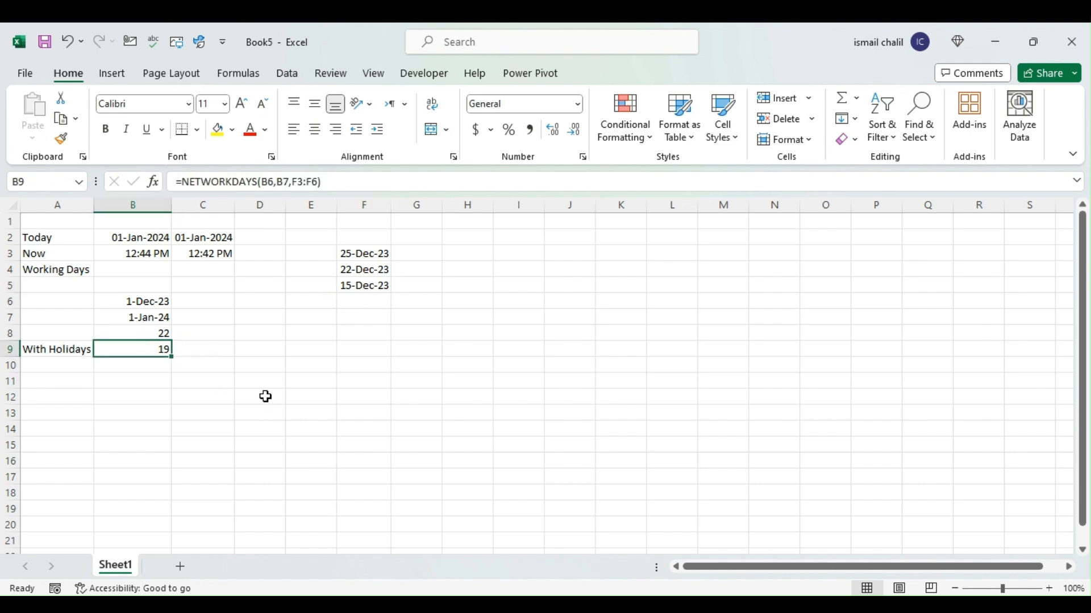